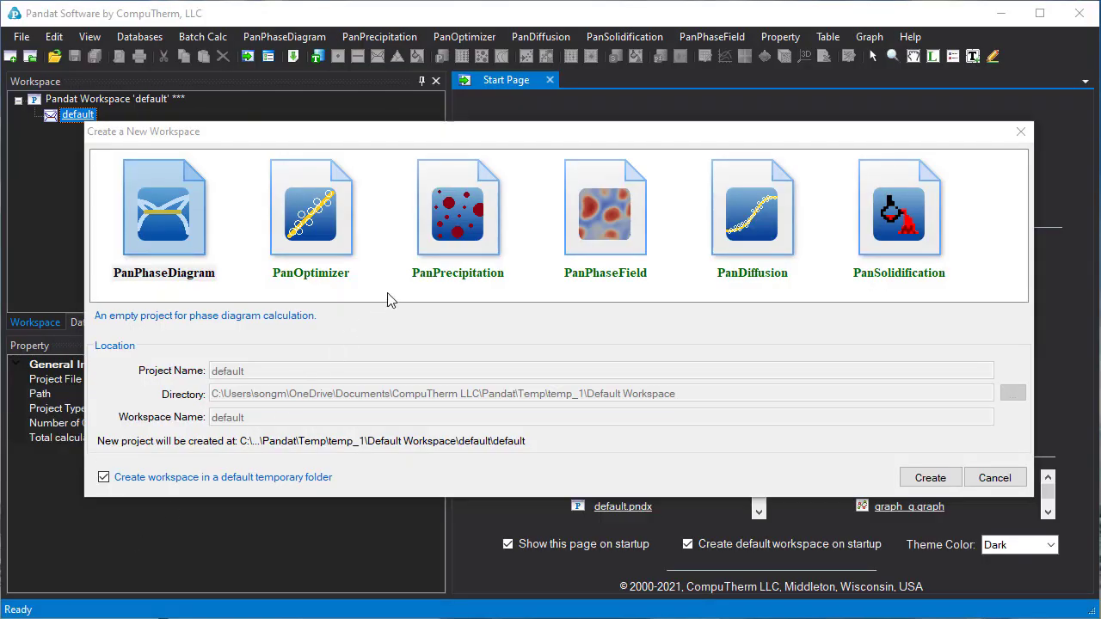
Create a PanPhaseDiagram workspace and load the AlMgZn.tdb database
{"action": "left_click", "coordinate": [175, 194]}
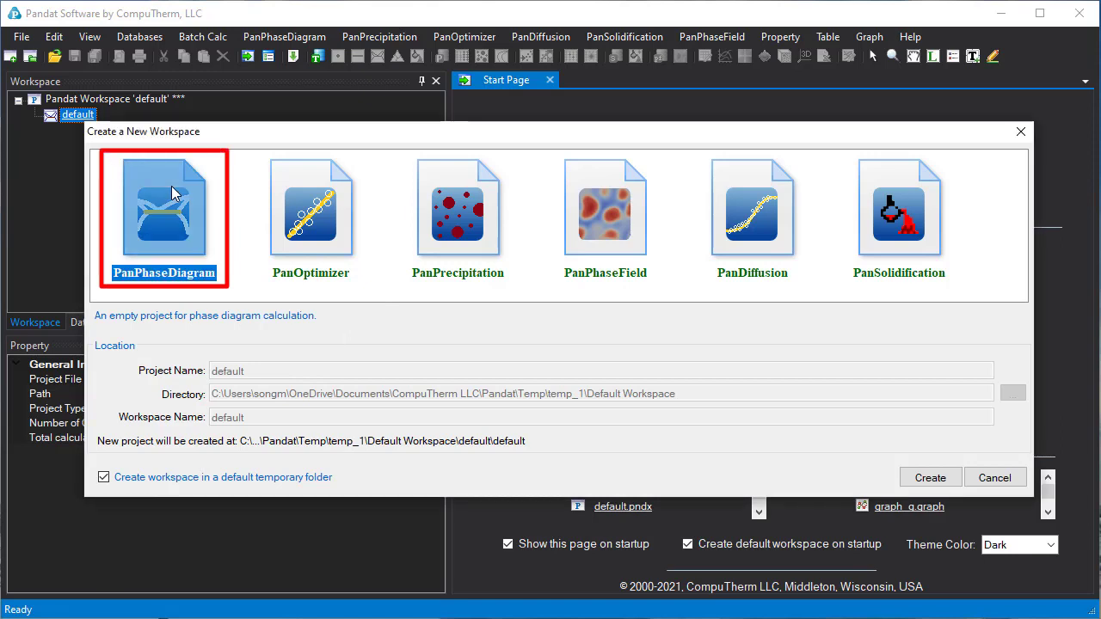
{"action": "left_click", "coordinate": [930, 478]}
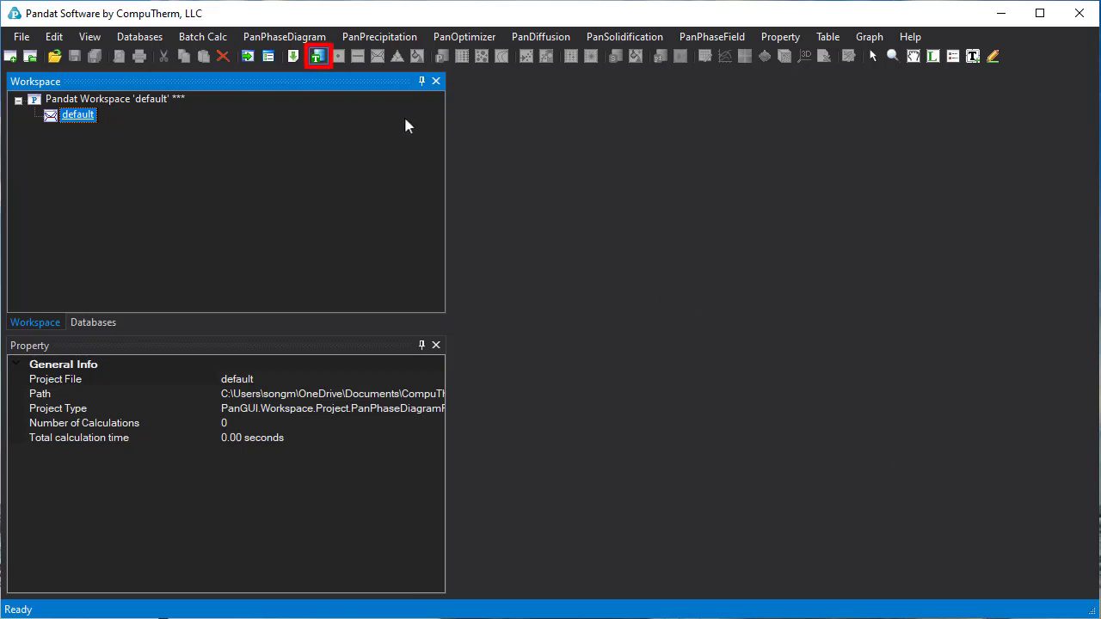
{"action": "left_click", "coordinate": [317, 57]}
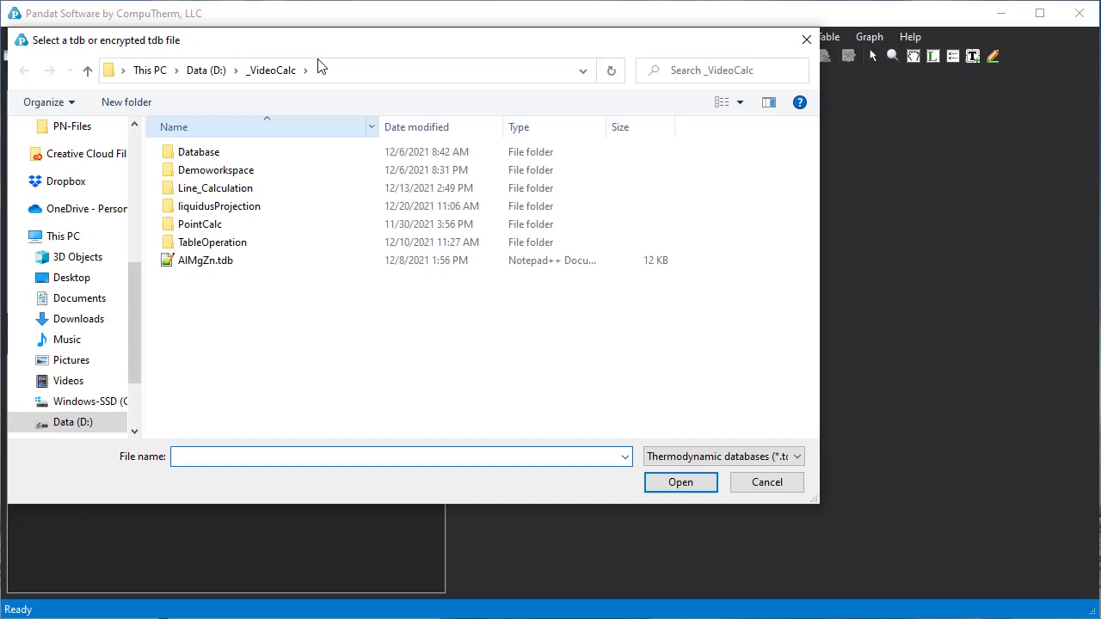
{"action": "left_click", "coordinate": [222, 259]}
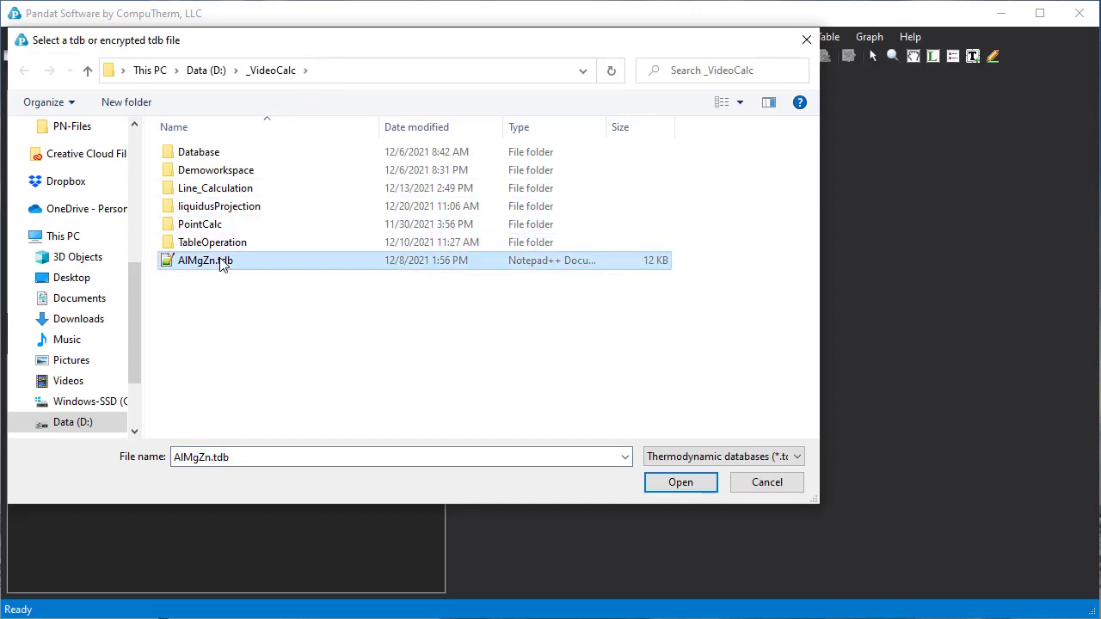
{"action": "left_click", "coordinate": [680, 483]}
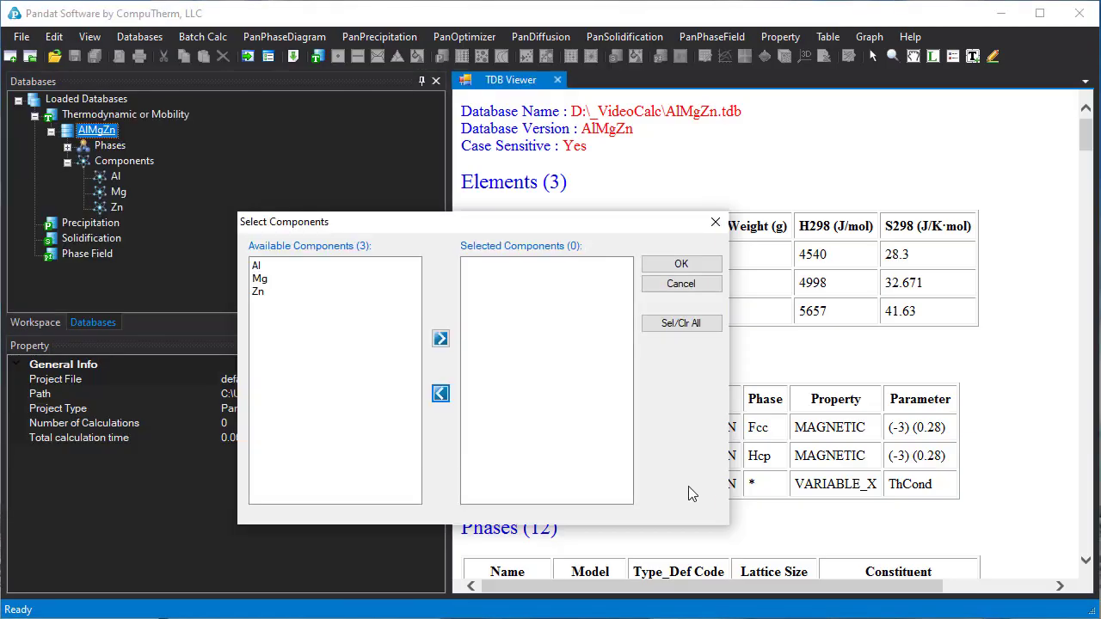
Move Al, Mg and Zn into Selected Components and confirm
{"action": "left_click_drag", "start_coordinate": [307, 265], "coordinate": [309, 292]}
{"action": "left_click", "coordinate": [441, 338]}
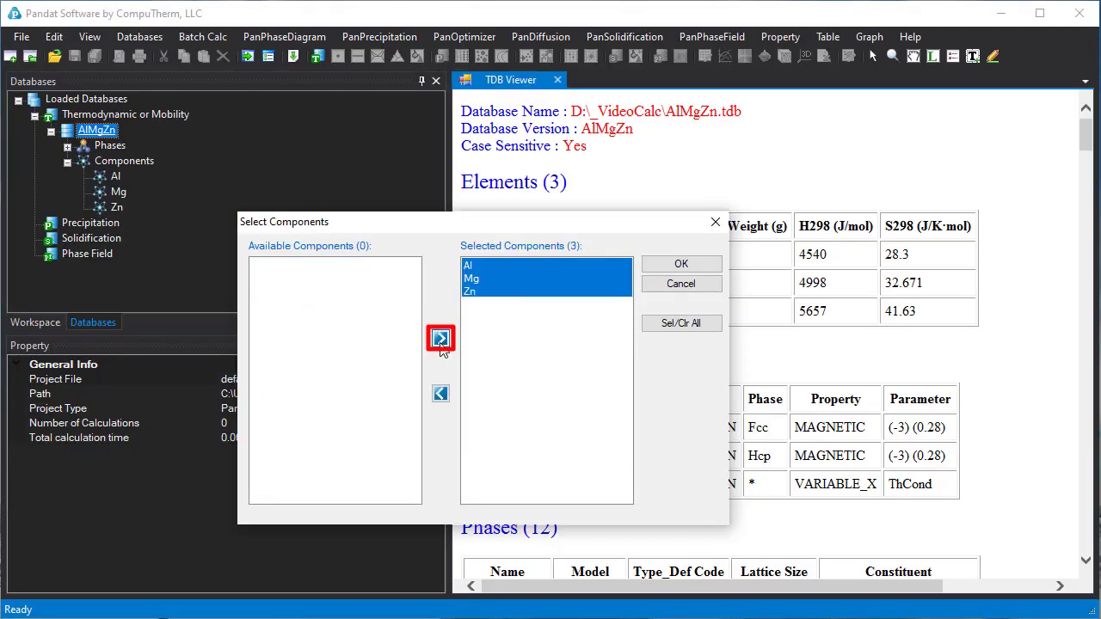
{"action": "left_click", "coordinate": [678, 265]}
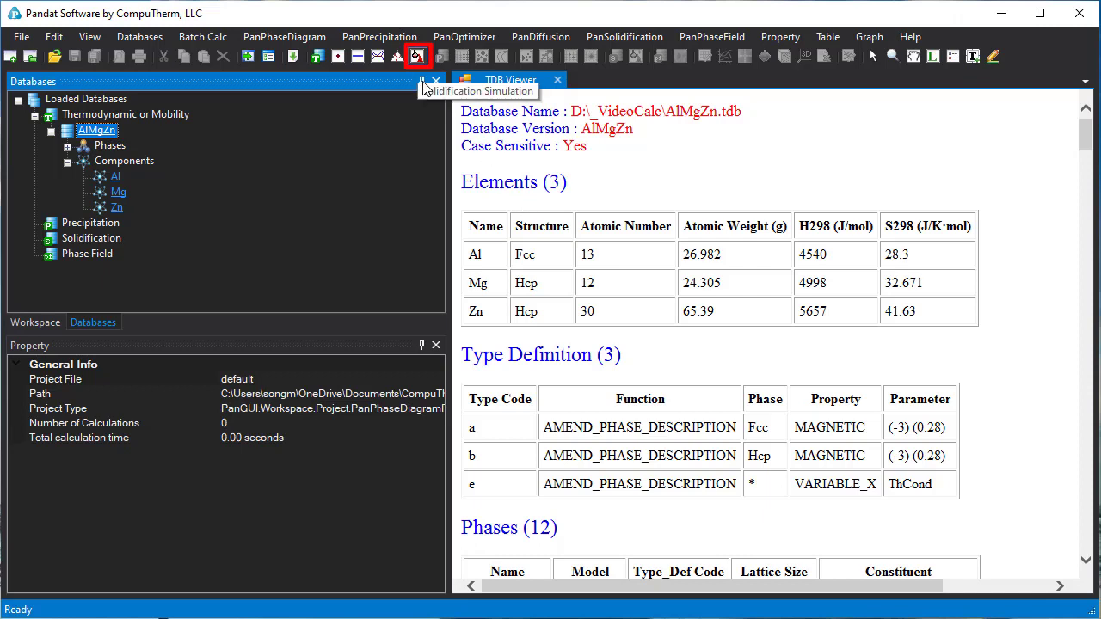
Start a Solidification Simulation with liquid composition 9 w% Al and 1 w% Zn
{"action": "left_click", "coordinate": [302, 35]}
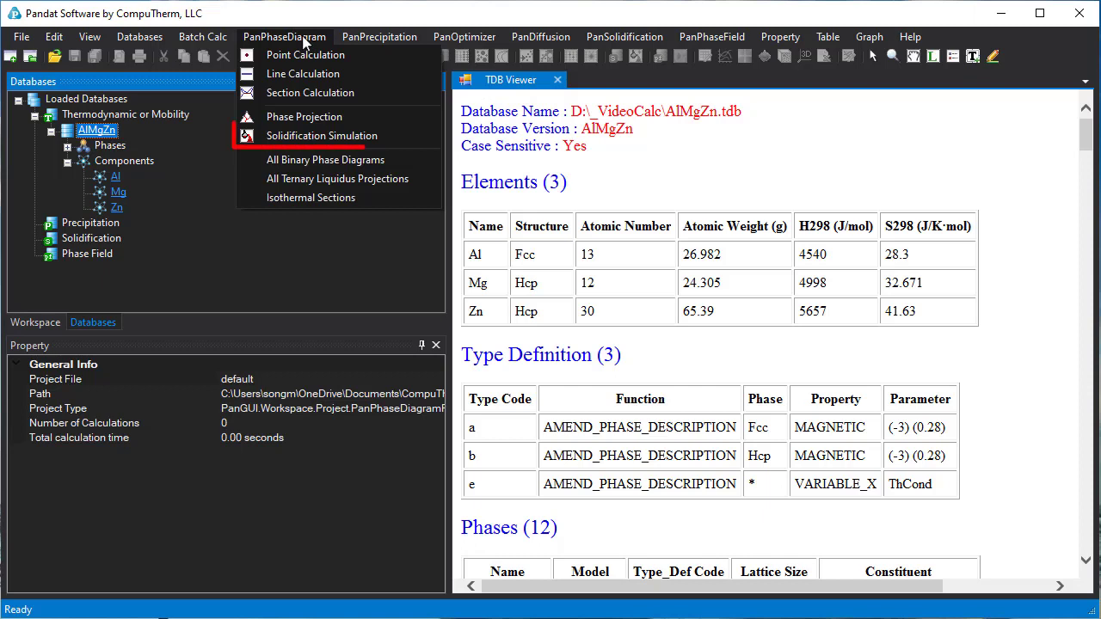
{"action": "left_click", "coordinate": [386, 140]}
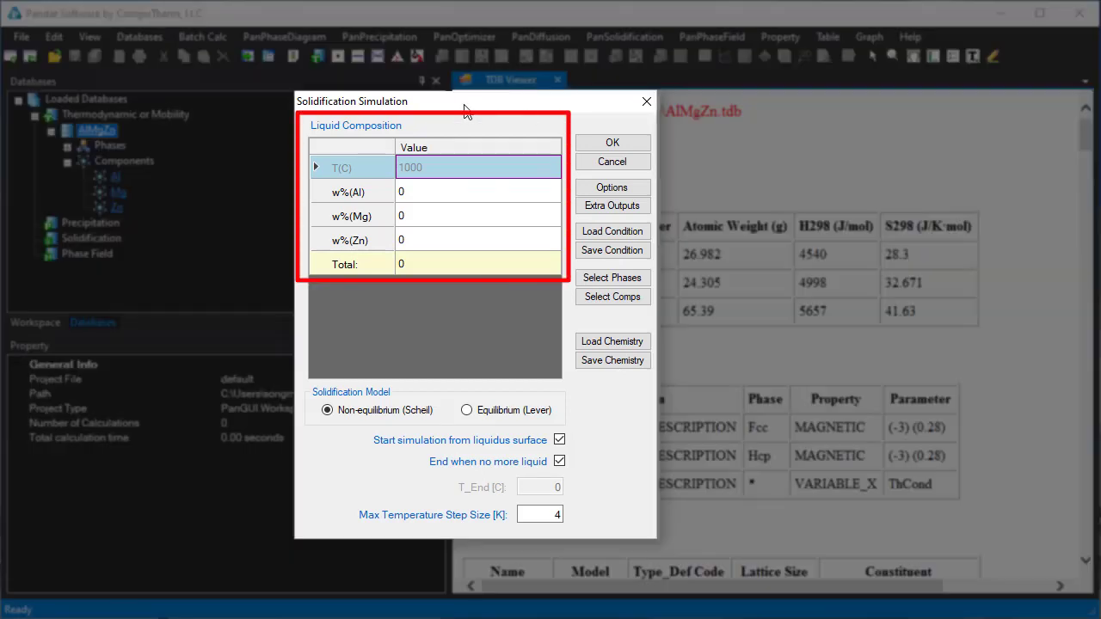
{"action": "left_click", "coordinate": [440, 200]}
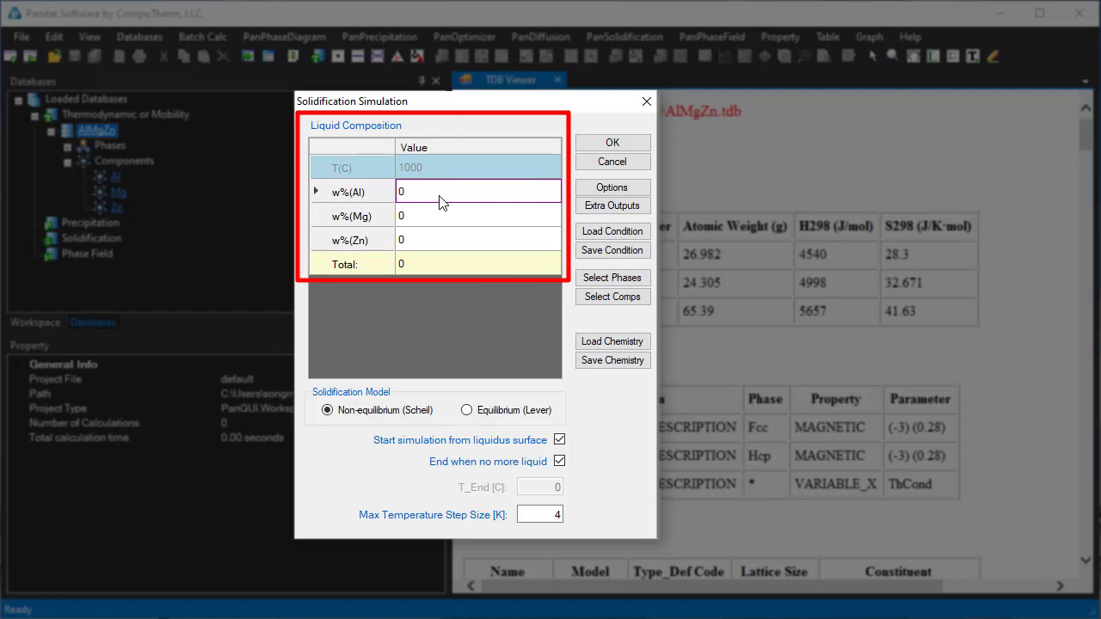
{"action": "type", "text": "9"}
{"action": "left_click", "coordinate": [435, 241]}
{"action": "left_click", "coordinate": [435, 240]}
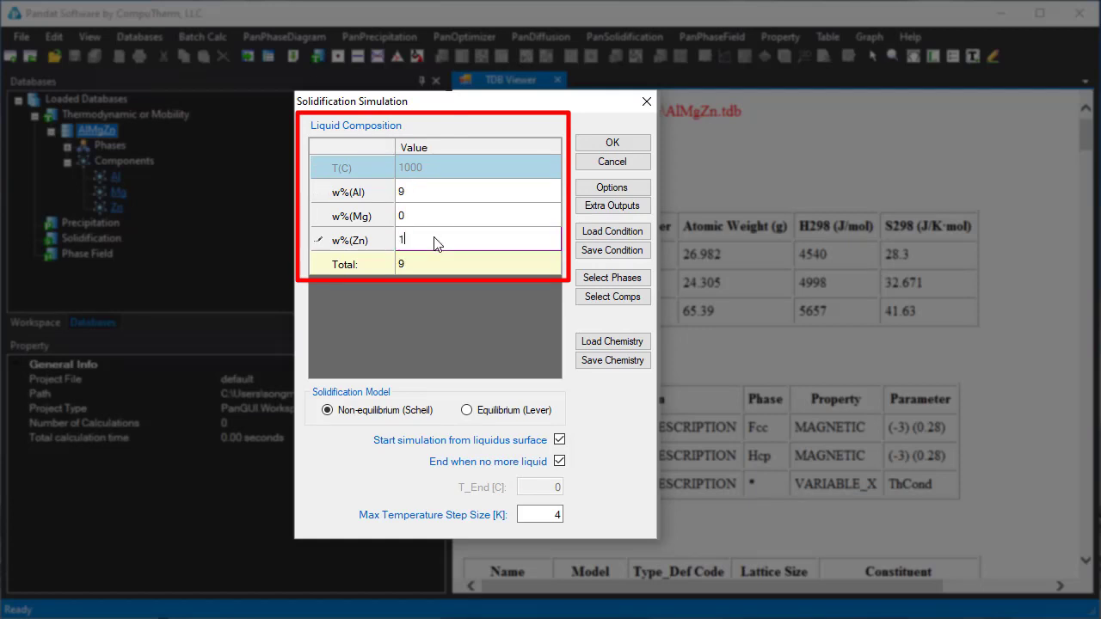
{"action": "type", "text": "1"}
{"action": "key", "text": "Return"}
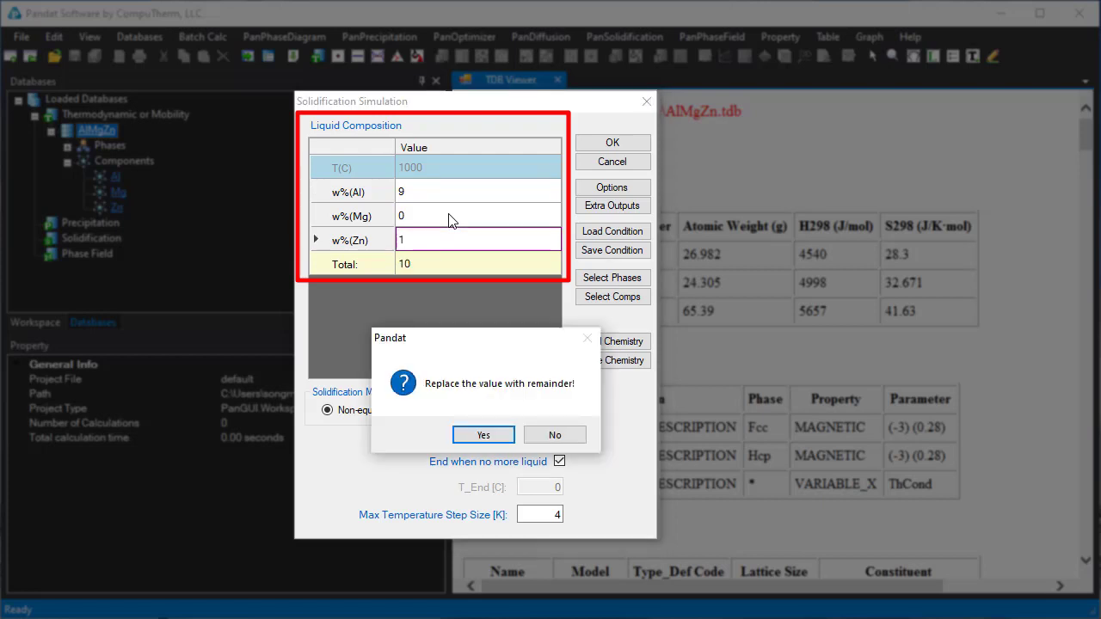
Fill Mg with the remainder and run Scheil from the liquidus until no liquid remains
{"action": "left_click", "coordinate": [498, 438]}
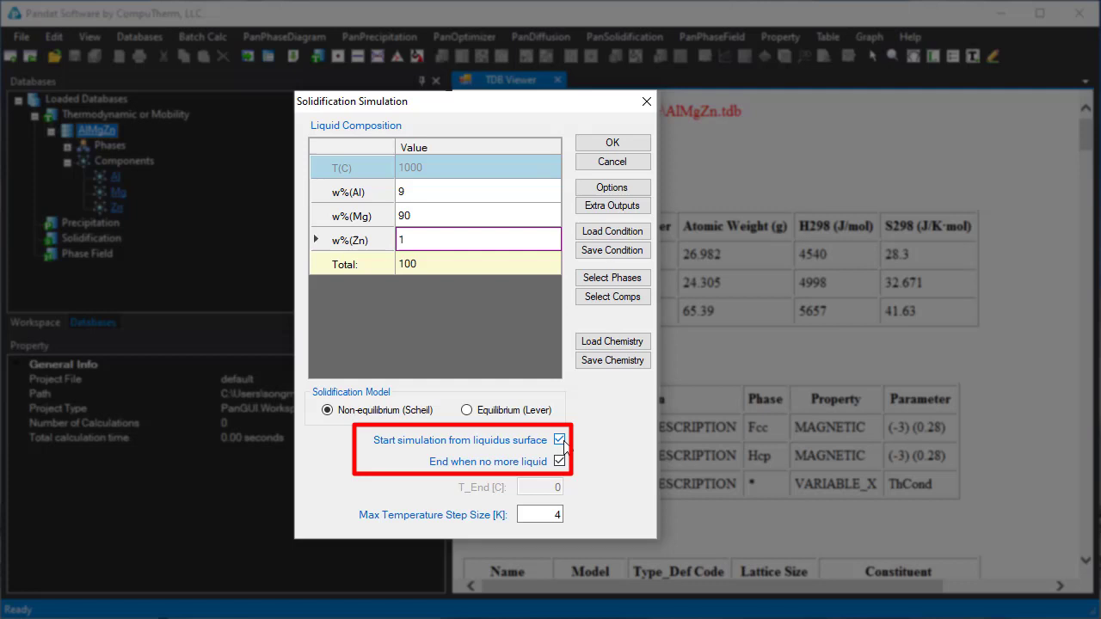
{"action": "left_click", "coordinate": [560, 440]}
{"action": "left_click", "coordinate": [432, 168]}
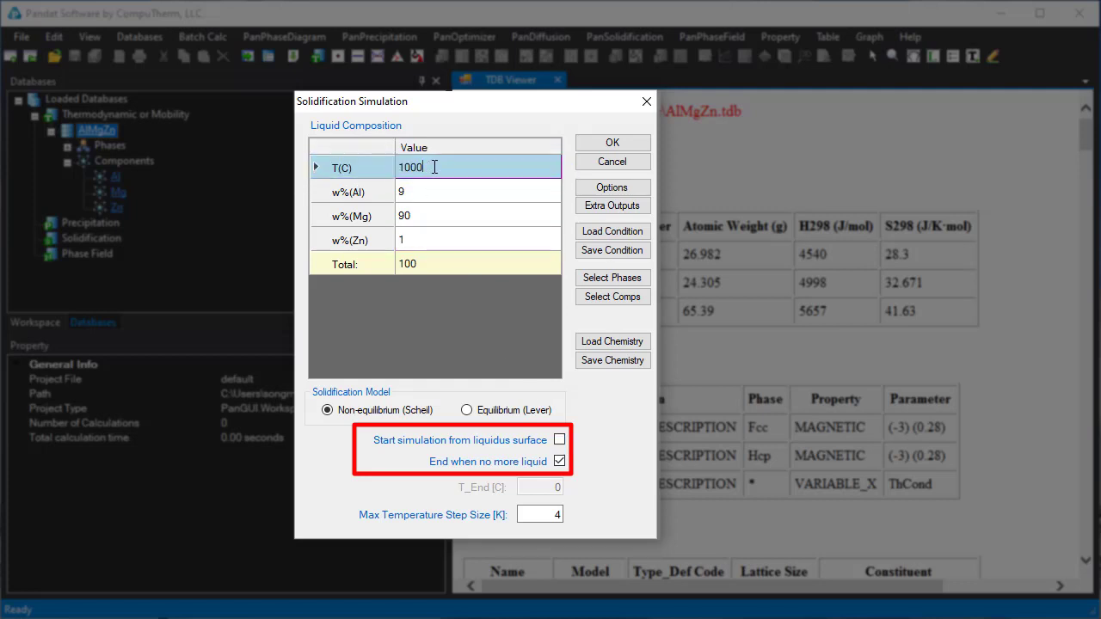
{"action": "left_click", "coordinate": [560, 440]}
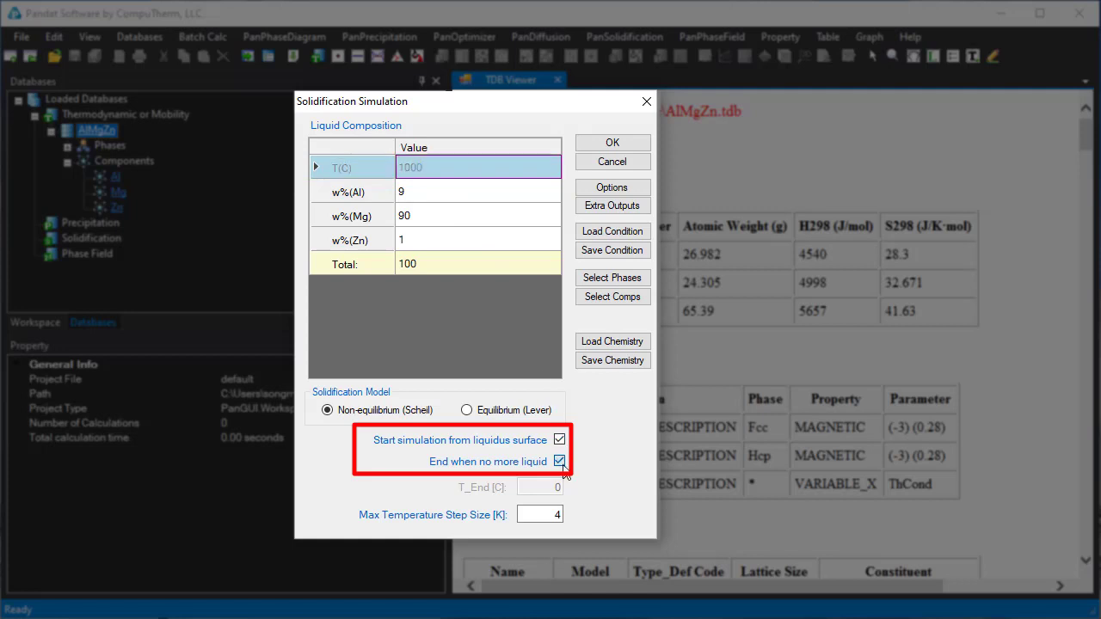
{"action": "left_click", "coordinate": [560, 461]}
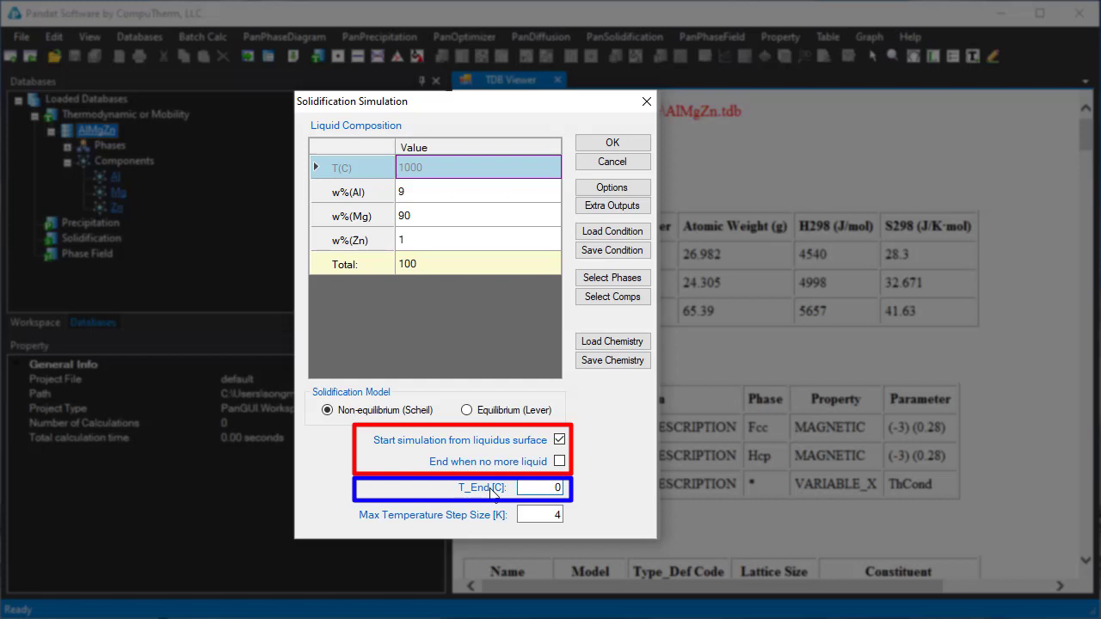
{"action": "left_click", "coordinate": [559, 462]}
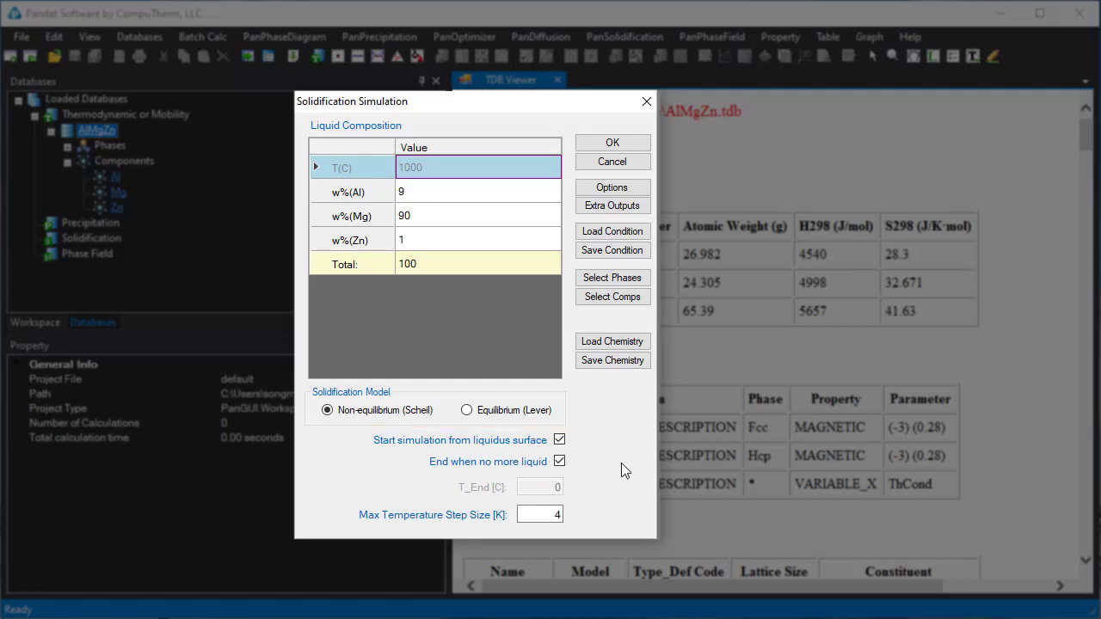
{"action": "left_click", "coordinate": [605, 144]}
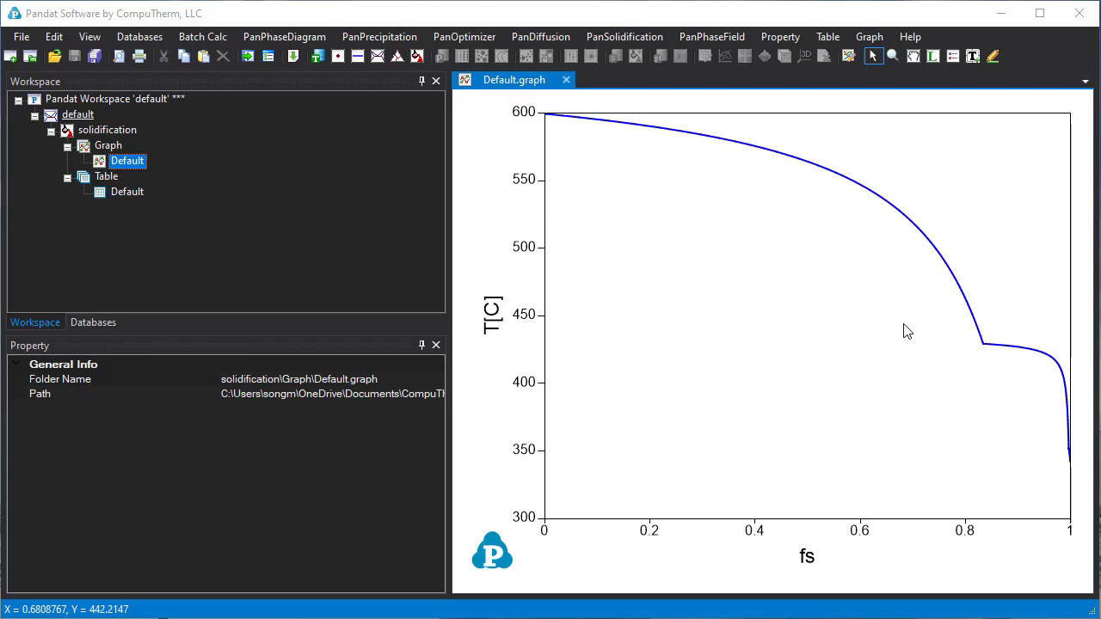
Add Hcp and Hcp+AlMg_Gamma phase labels beside the solidification curve
{"action": "left_click", "coordinate": [917, 228]}
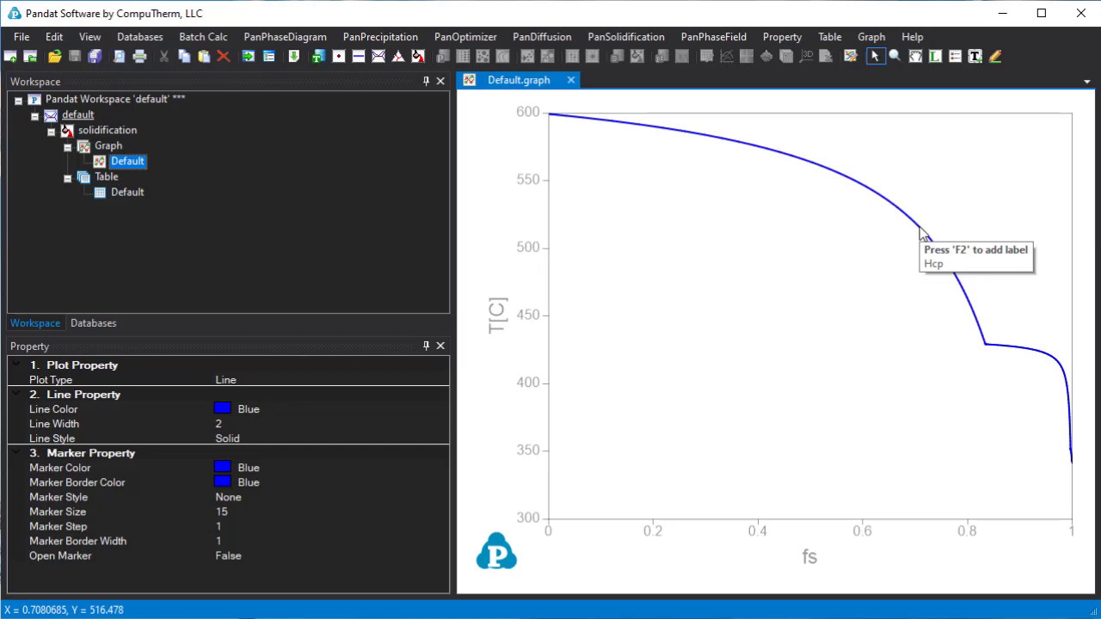
{"action": "key", "text": "F2"}
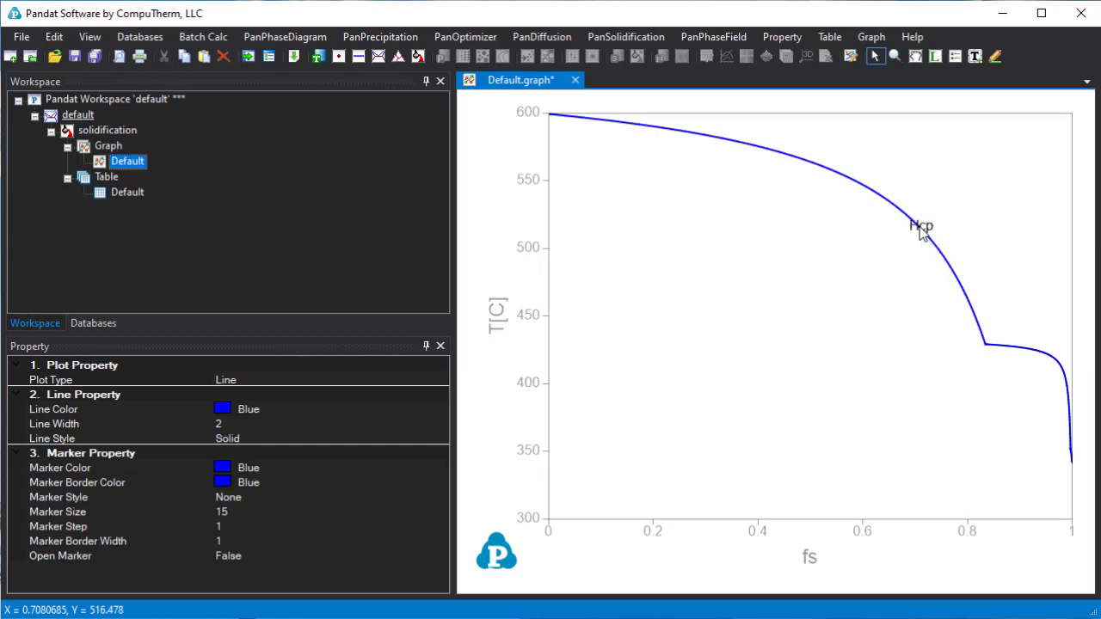
{"action": "left_click_drag", "start_coordinate": [919, 229], "coordinate": [869, 255]}
{"action": "key", "text": "F2"}
{"action": "left_click", "coordinate": [1000, 113]}
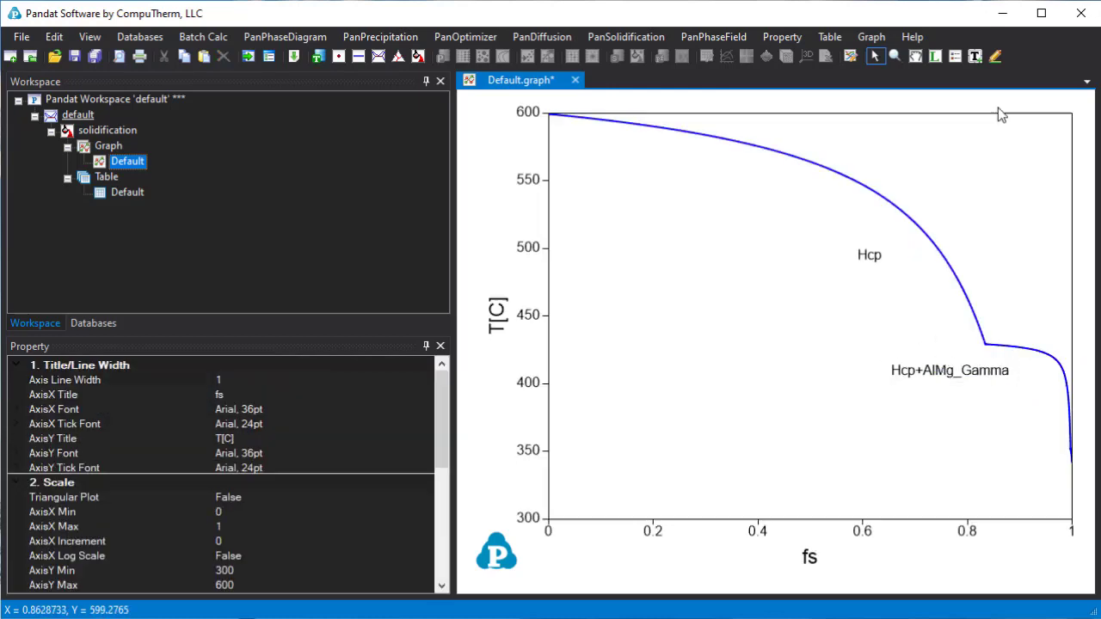
Draw arrows from the Hcp and Hcp+AlMg_Gamma labels to their curve segments
{"action": "left_click", "coordinate": [1000, 55]}
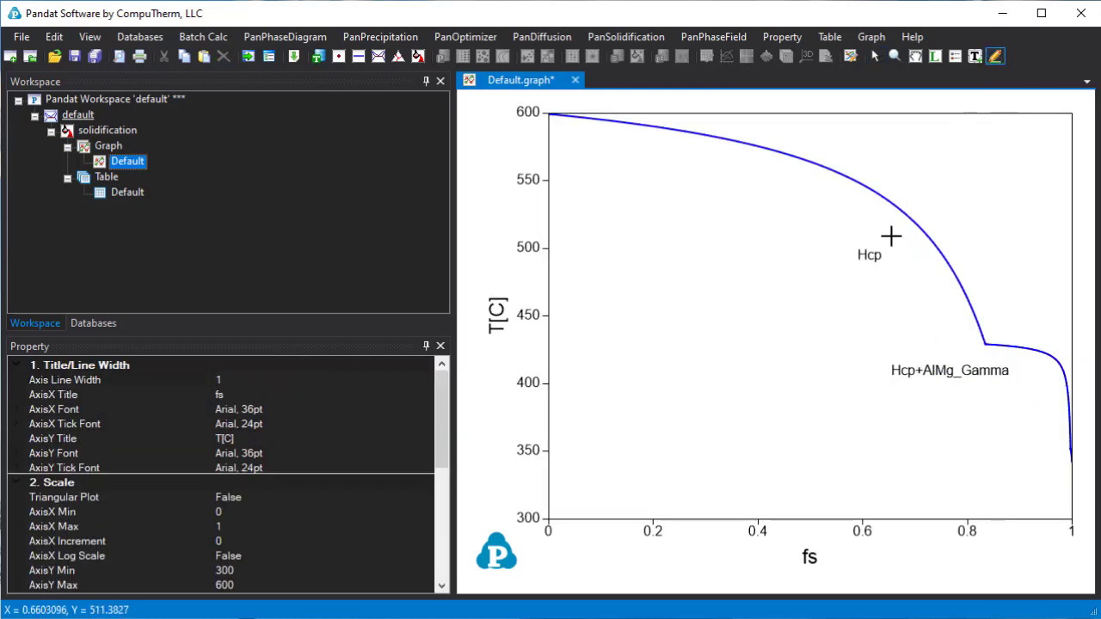
{"action": "left_click_drag", "start_coordinate": [878, 244], "coordinate": [903, 216]}
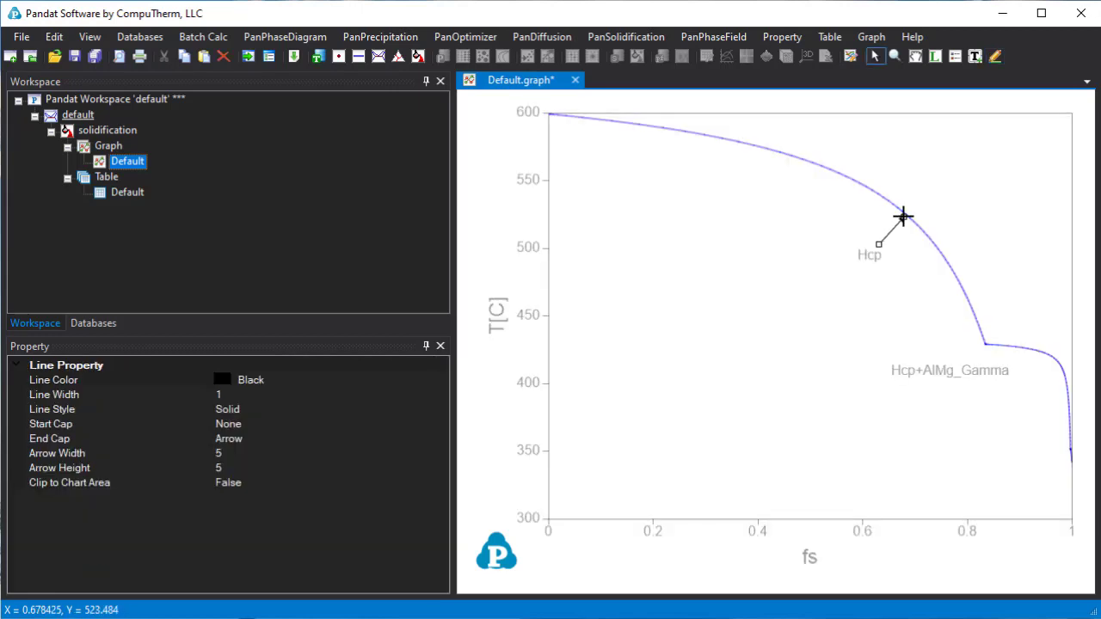
{"action": "left_click", "coordinate": [955, 359]}
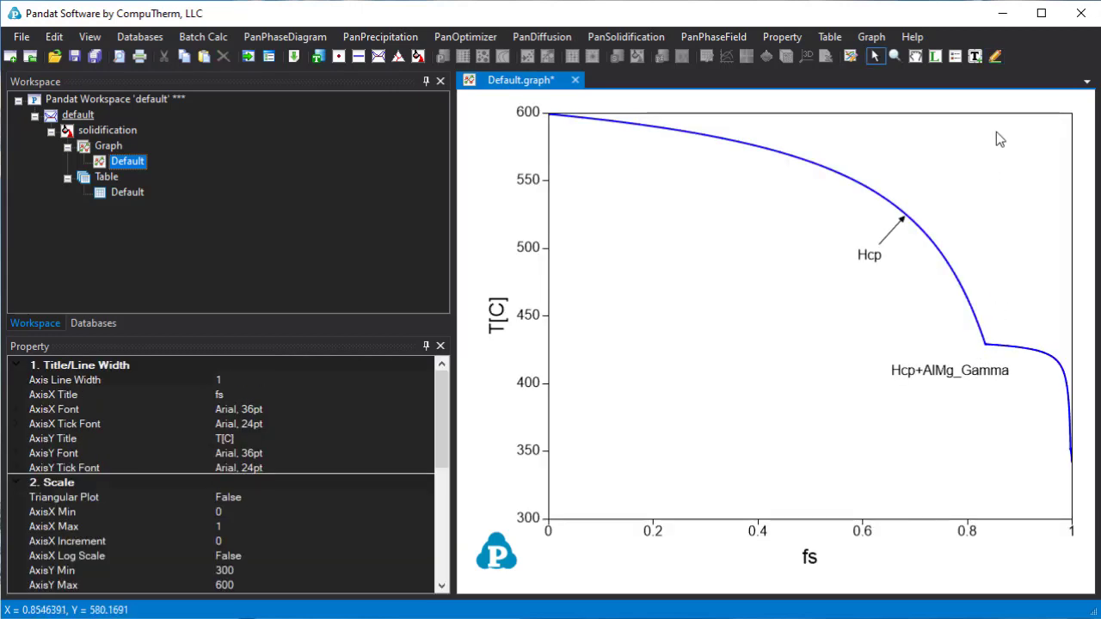
{"action": "left_click", "coordinate": [995, 56]}
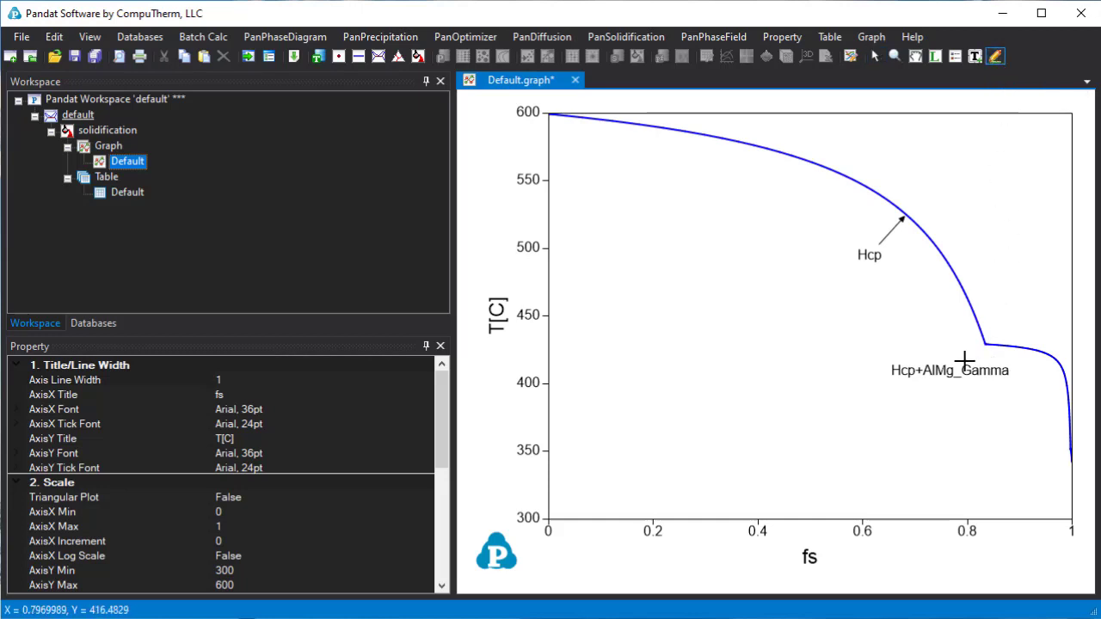
{"action": "left_click_drag", "start_coordinate": [983, 359], "coordinate": [1024, 349]}
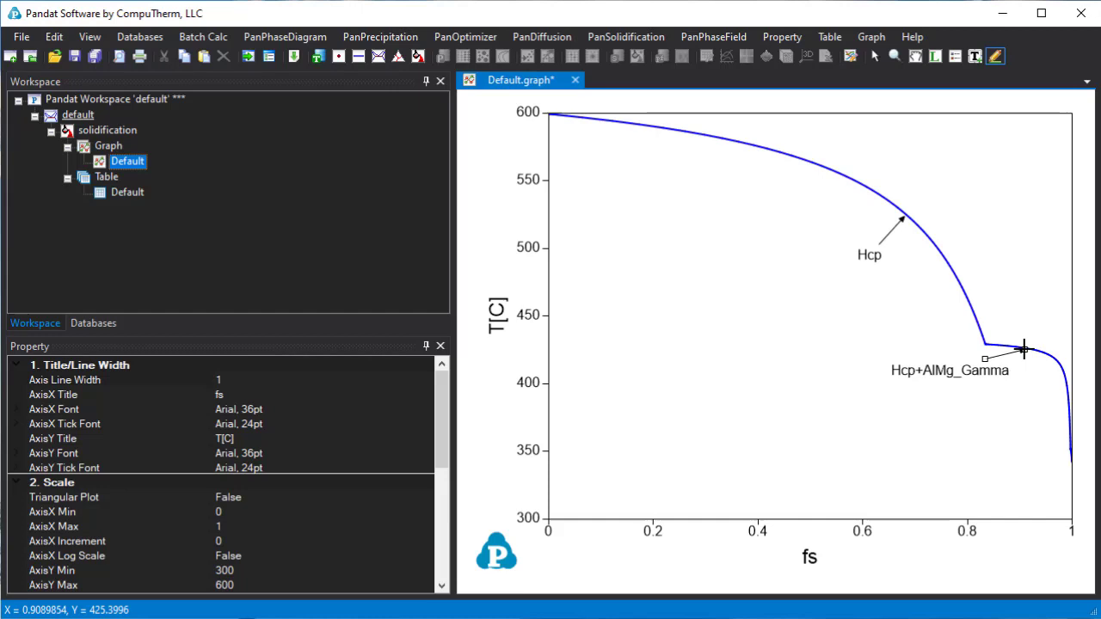
{"action": "left_click", "coordinate": [1024, 350]}
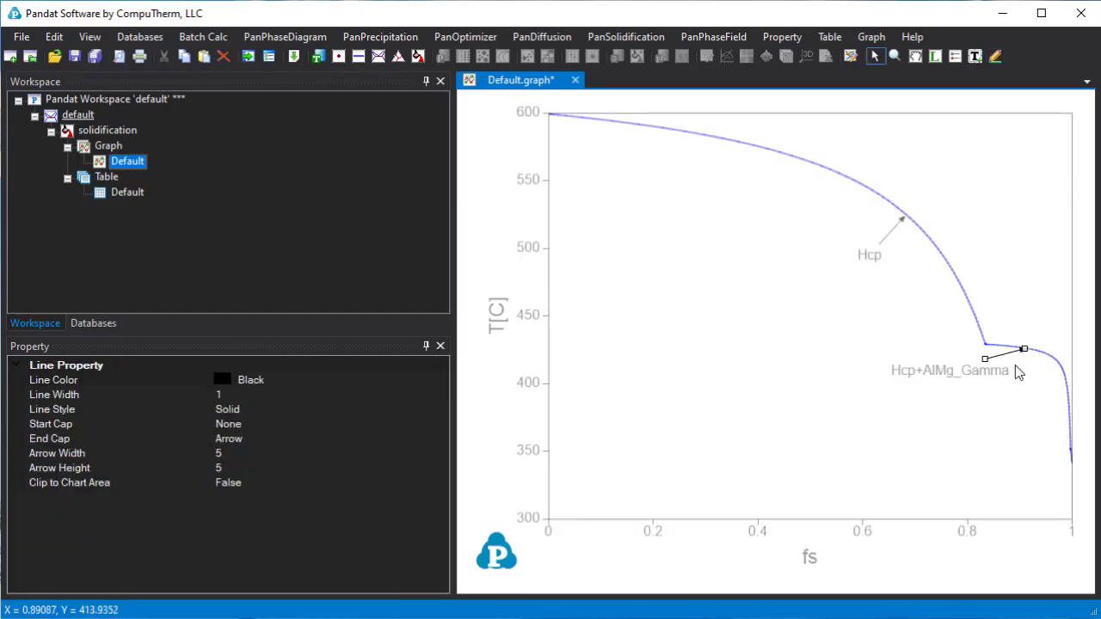
{"action": "left_click", "coordinate": [771, 299]}
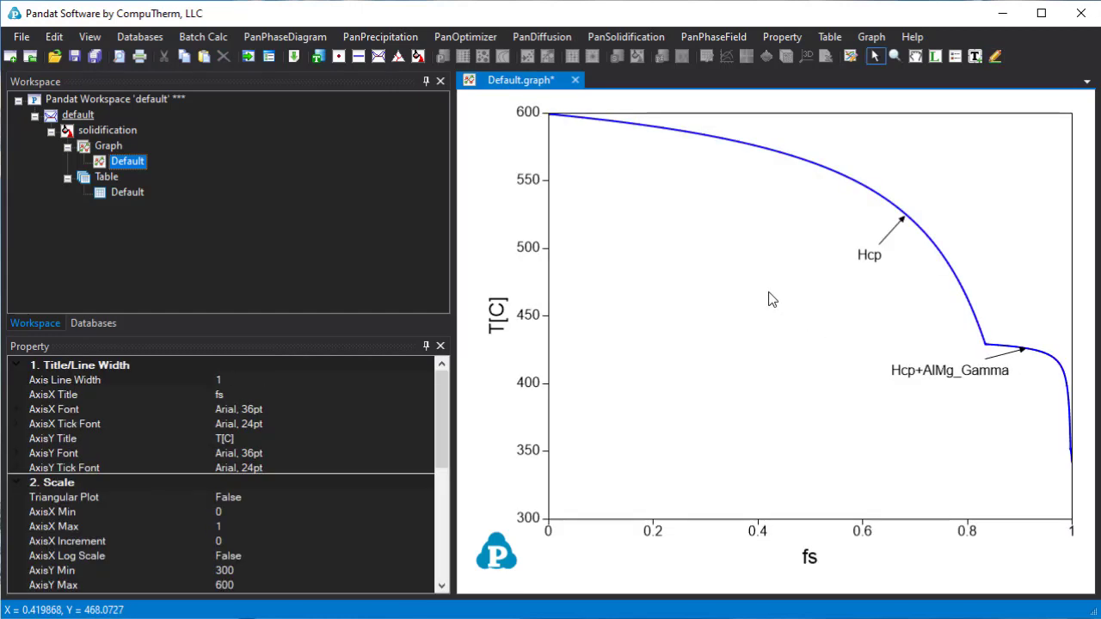
Open the Default solidification table and mark row 1, where solidification starts
{"action": "left_click", "coordinate": [129, 193]}
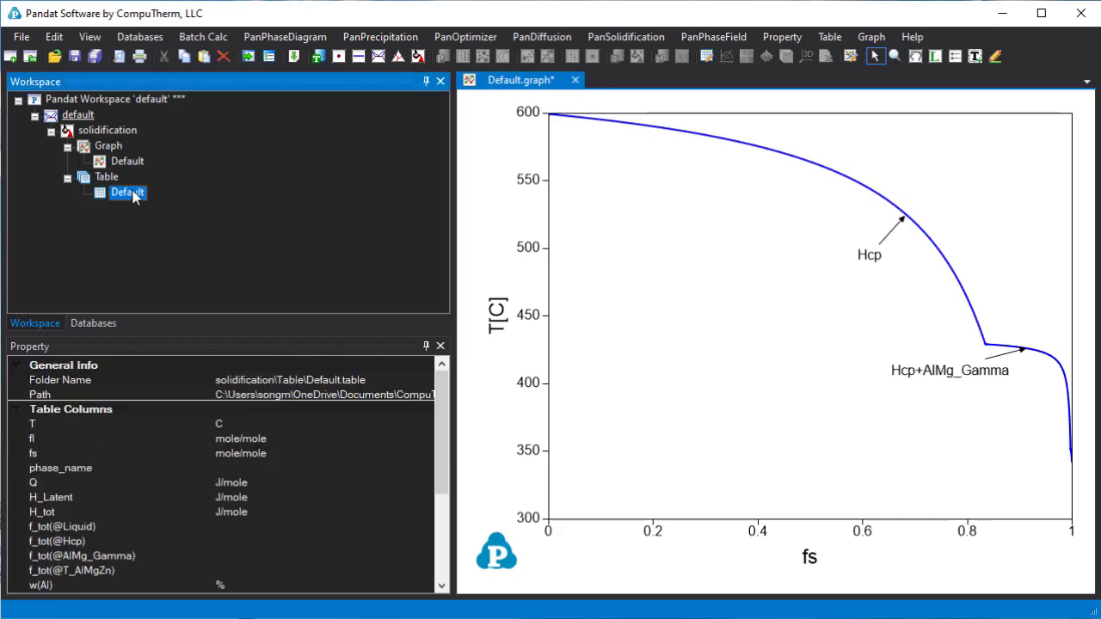
{"action": "double_click", "coordinate": [129, 193]}
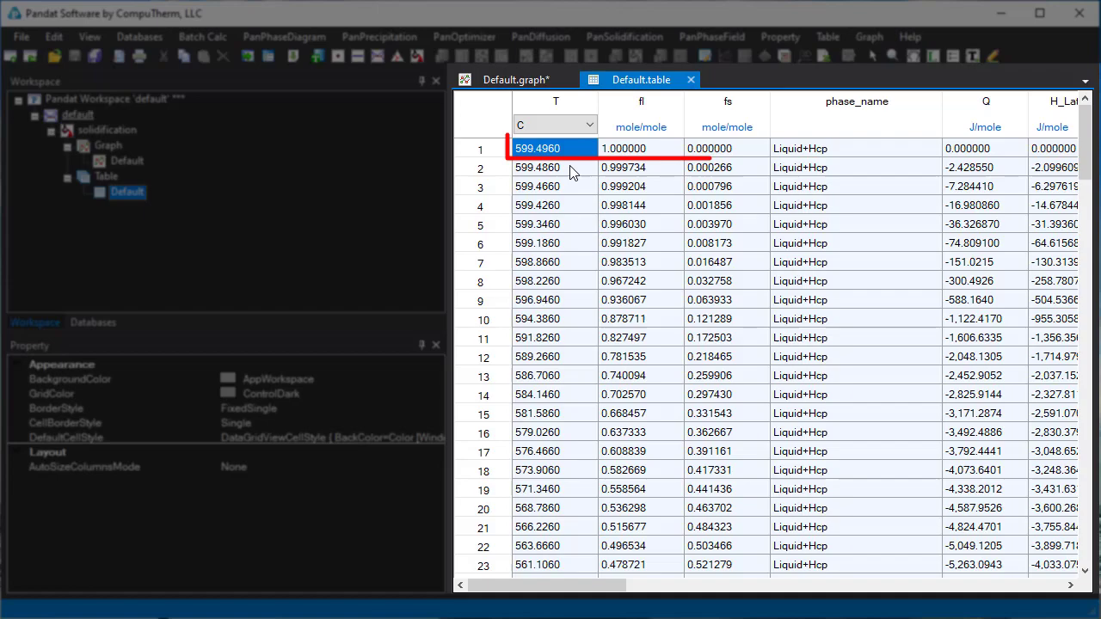
{"action": "left_click", "coordinate": [585, 153]}
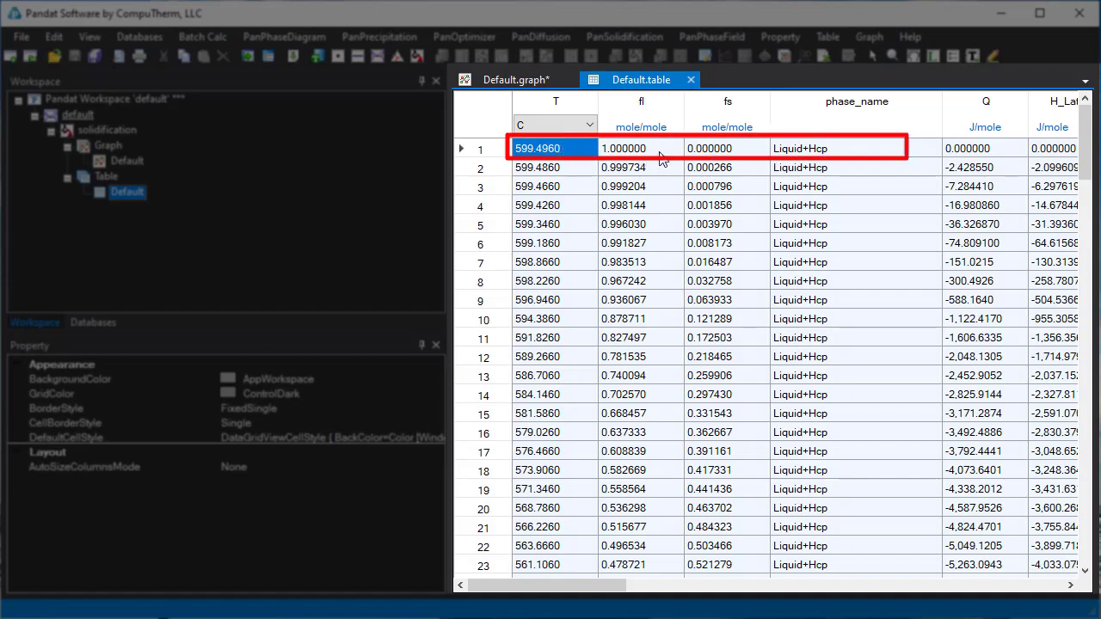
Mark row 79 (AlMg_Gamma), row 130 (T_AlMgZn, 351.866 °C) and row 143 (341.646 °C)
{"action": "scroll", "coordinate": [731, 198], "scroll_direction": "down", "scroll_amount": 15}
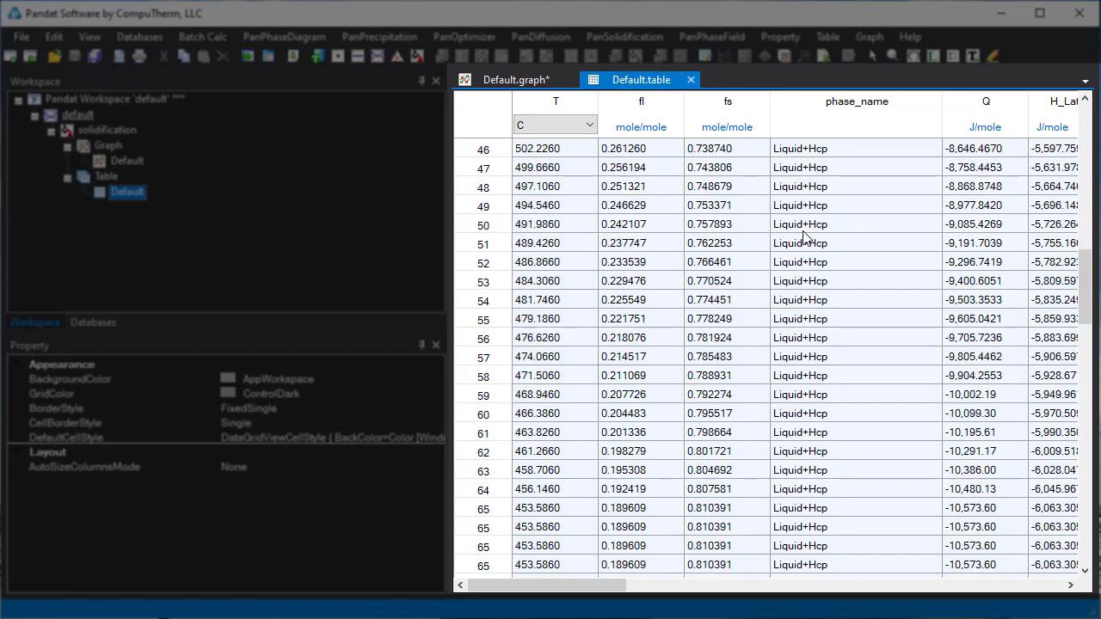
{"action": "scroll", "coordinate": [804, 237], "scroll_direction": "down", "scroll_amount": 11}
{"action": "scroll", "coordinate": [808, 239], "scroll_direction": "up", "scroll_amount": 2}
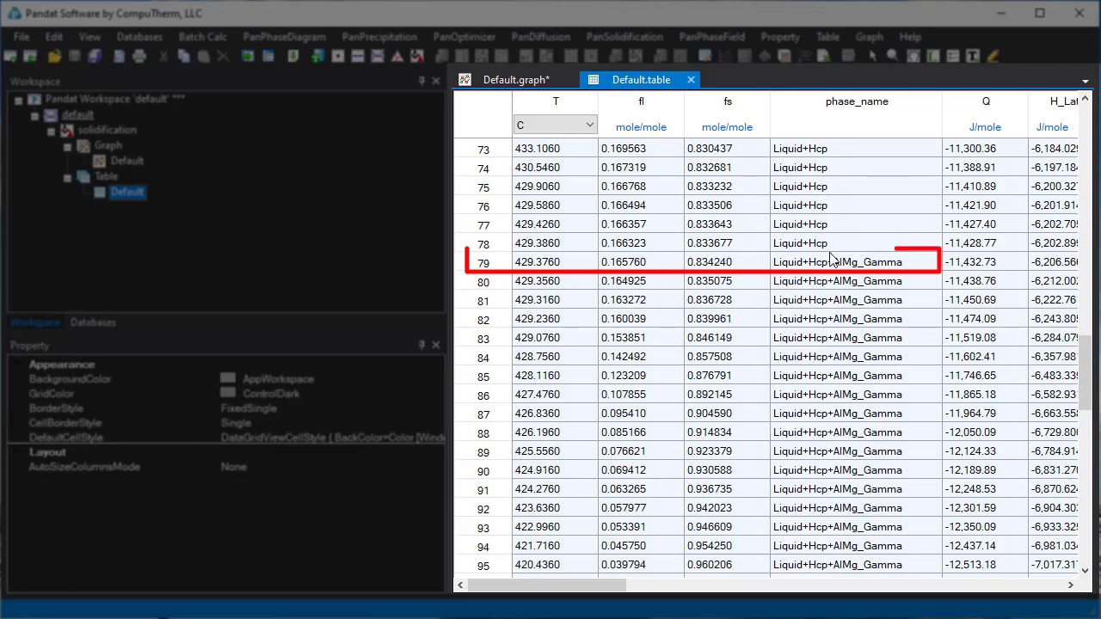
{"action": "left_click", "coordinate": [581, 267]}
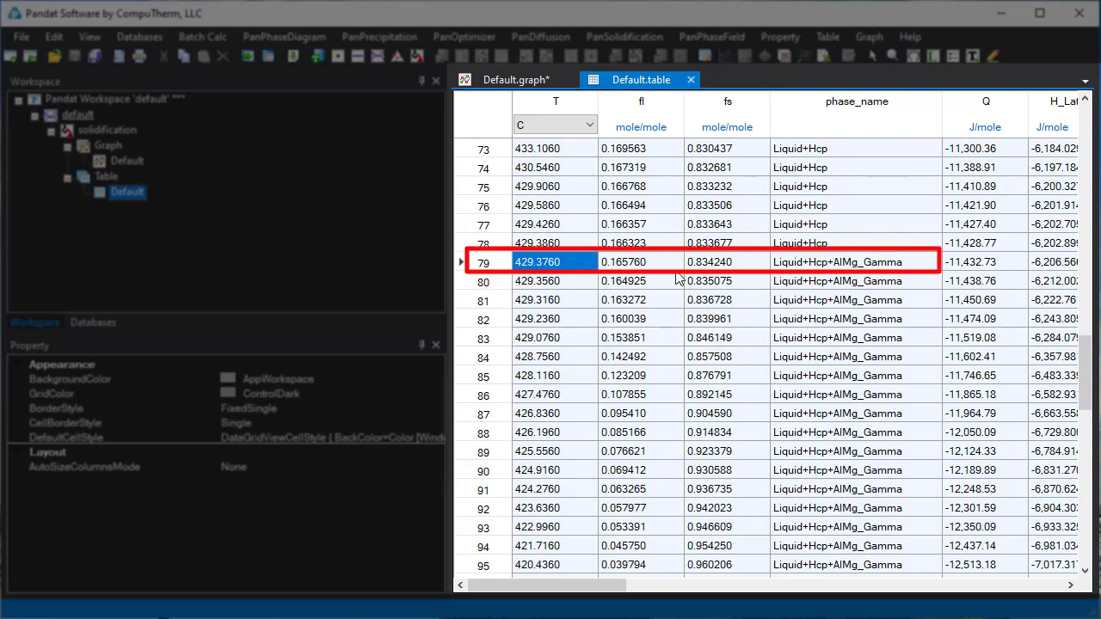
{"action": "left_click_drag", "start_coordinate": [1084, 357], "coordinate": [1084, 523]}
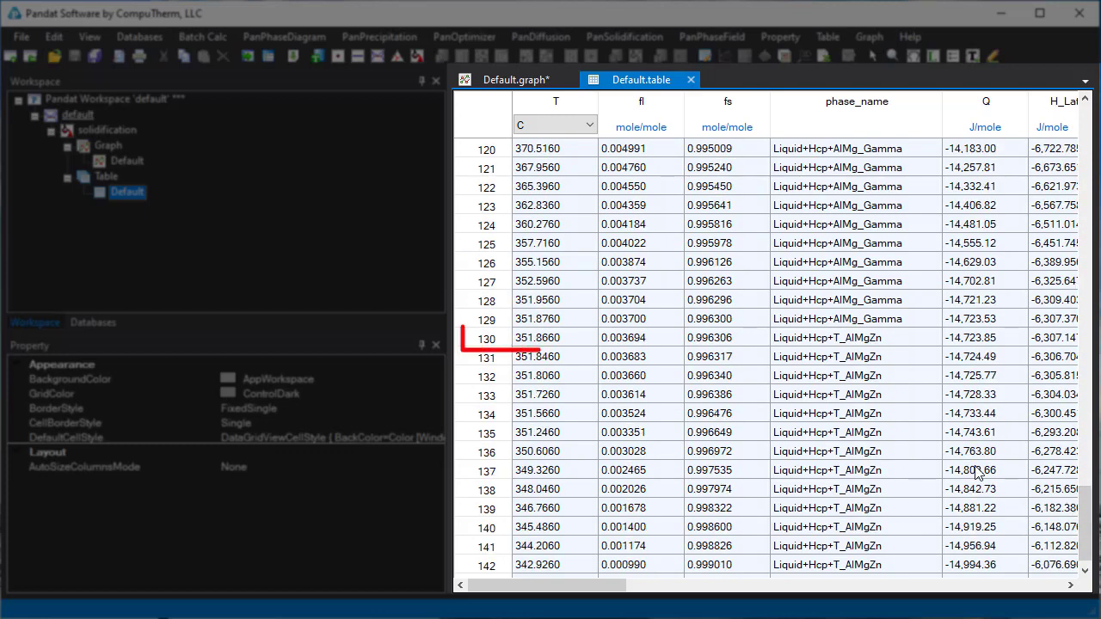
{"action": "left_click", "coordinate": [580, 341]}
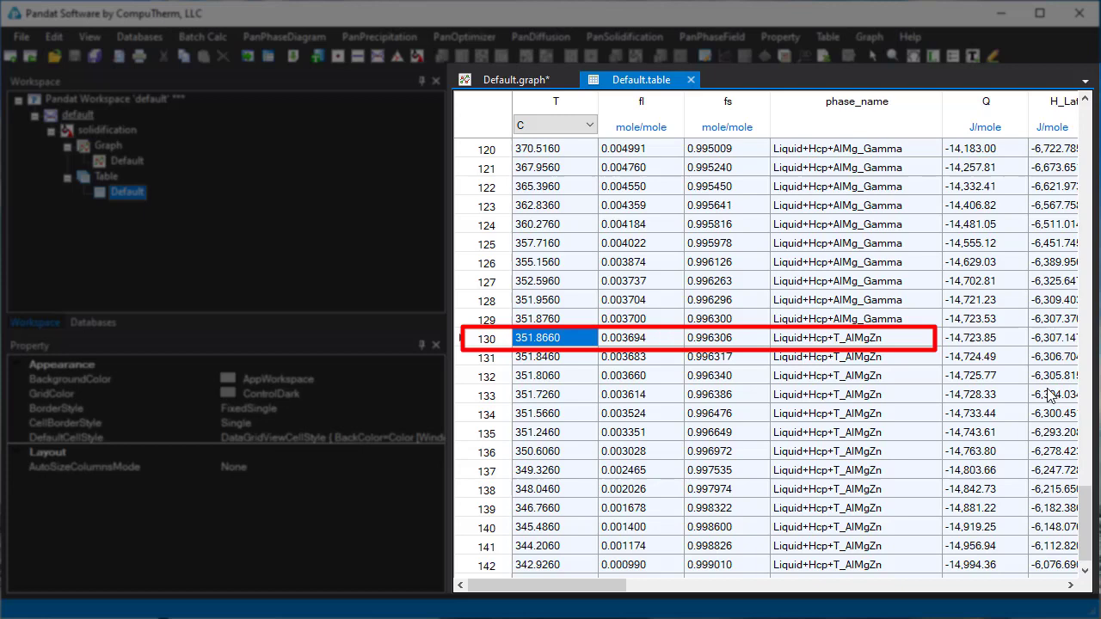
{"action": "scroll", "coordinate": [1085, 502], "scroll_direction": "down", "scroll_amount": 1}
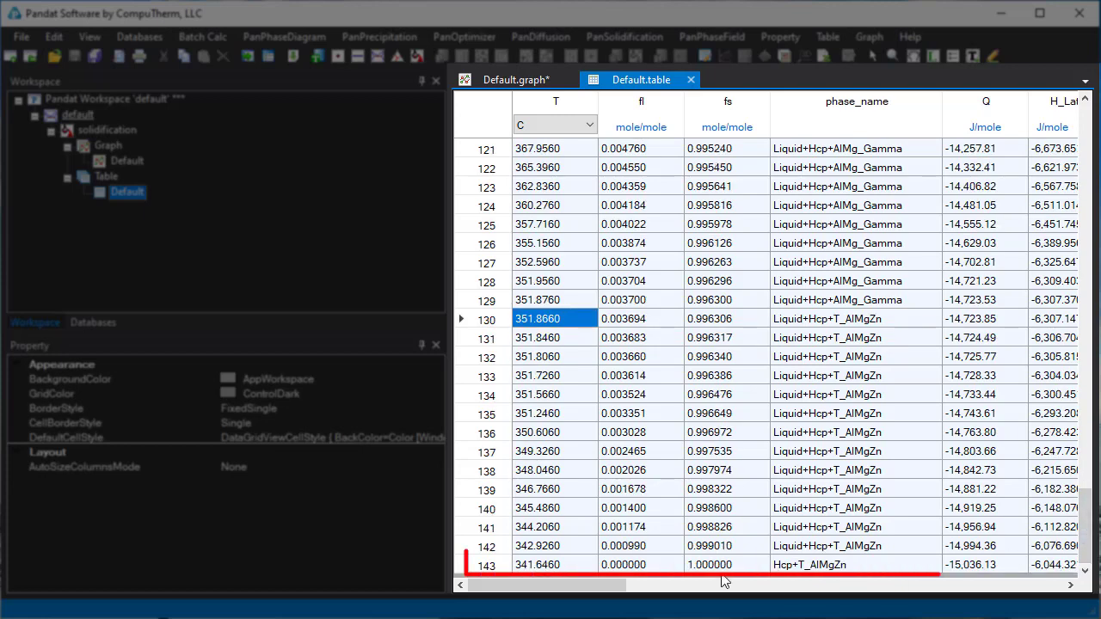
{"action": "left_click", "coordinate": [570, 566]}
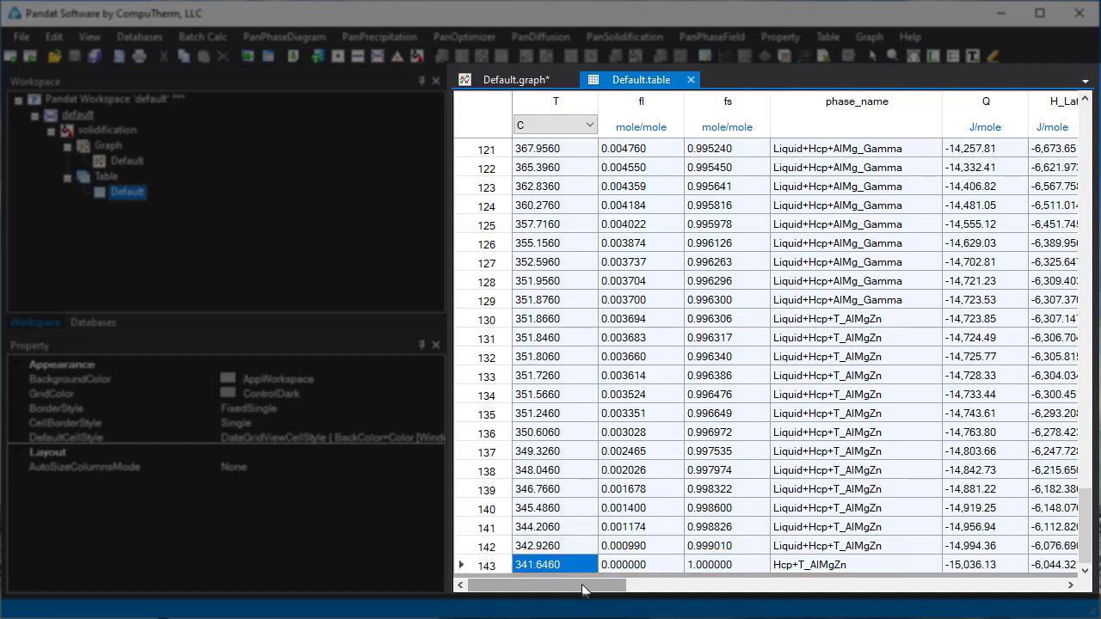
{"action": "left_click_drag", "start_coordinate": [582, 589], "coordinate": [715, 604]}
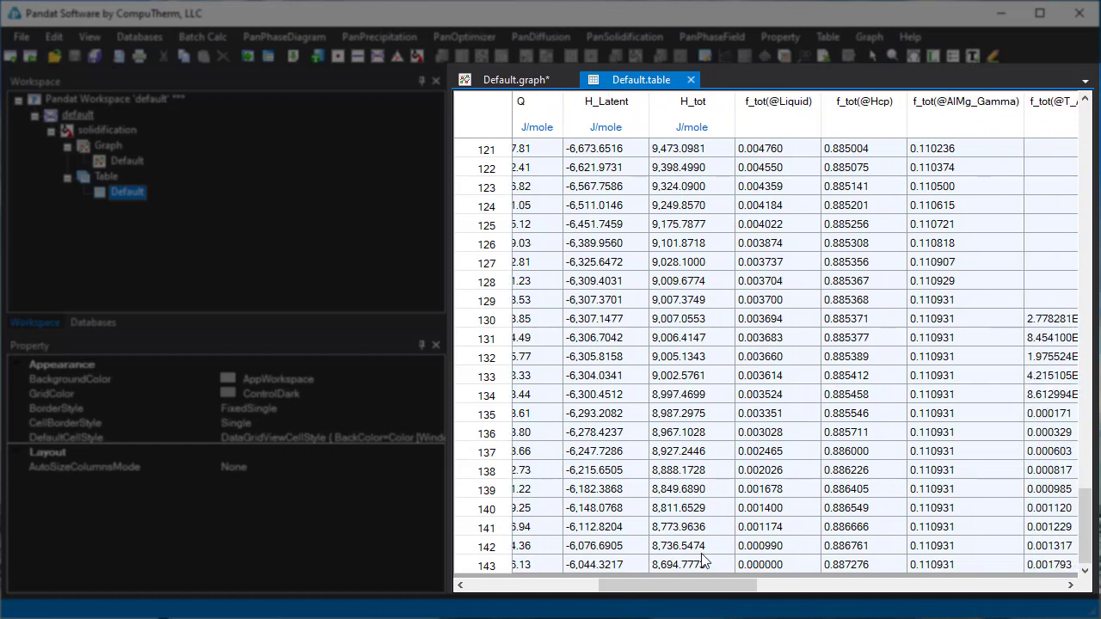
{"action": "left_click", "coordinate": [629, 100]}
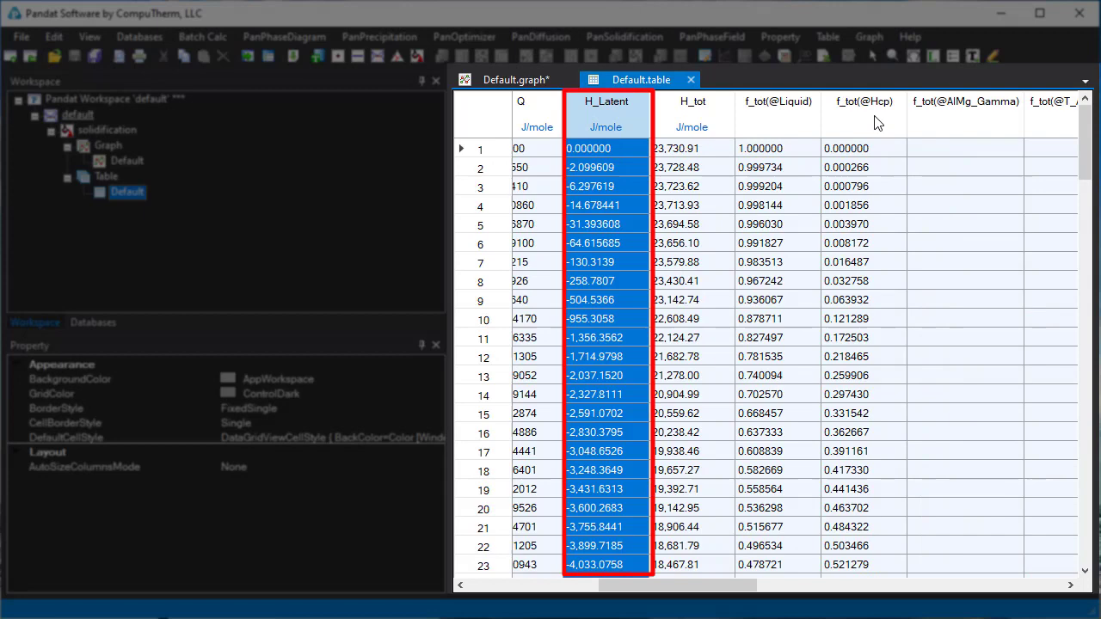
{"action": "left_click", "coordinate": [795, 105]}
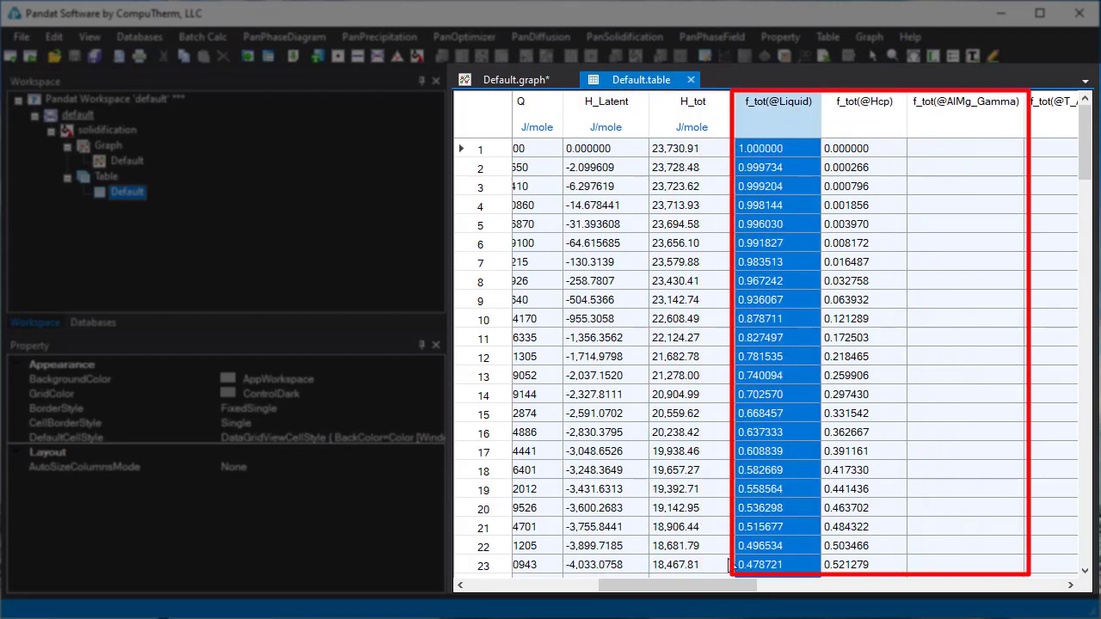
{"action": "left_click_drag", "start_coordinate": [729, 589], "coordinate": [770, 589]}
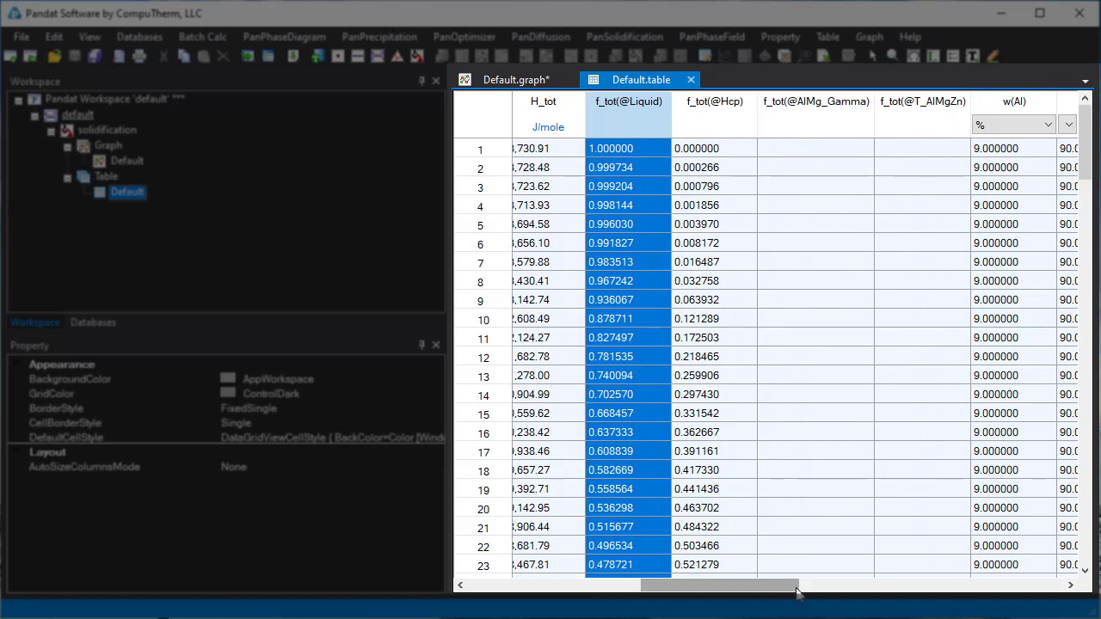
{"action": "left_click_drag", "start_coordinate": [796, 592], "coordinate": [594, 587]}
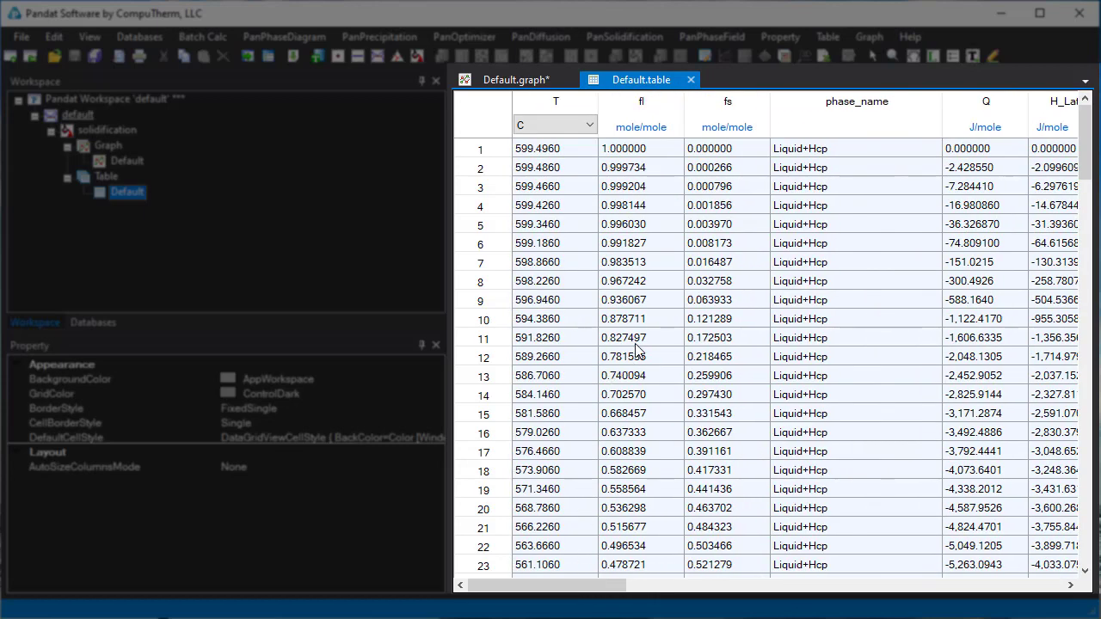
Select the T column plus the f_tot columns for Liquid, Hcp, AlMg_Gamma and T_AlMgZn
{"action": "left_click", "coordinate": [553, 103]}
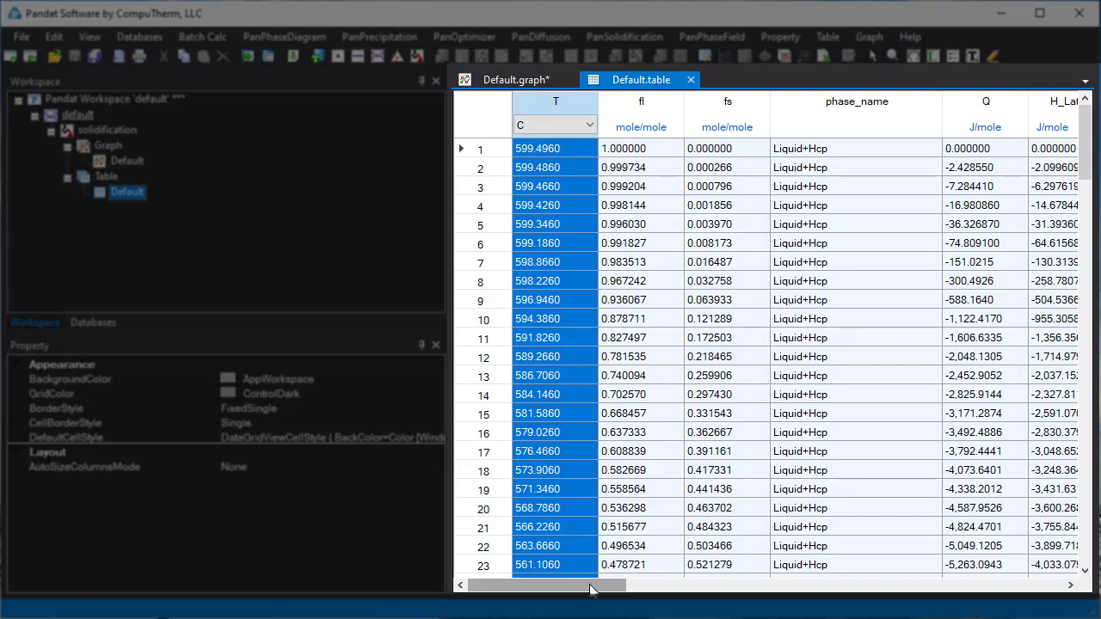
{"action": "left_click_drag", "start_coordinate": [590, 588], "coordinate": [772, 605]}
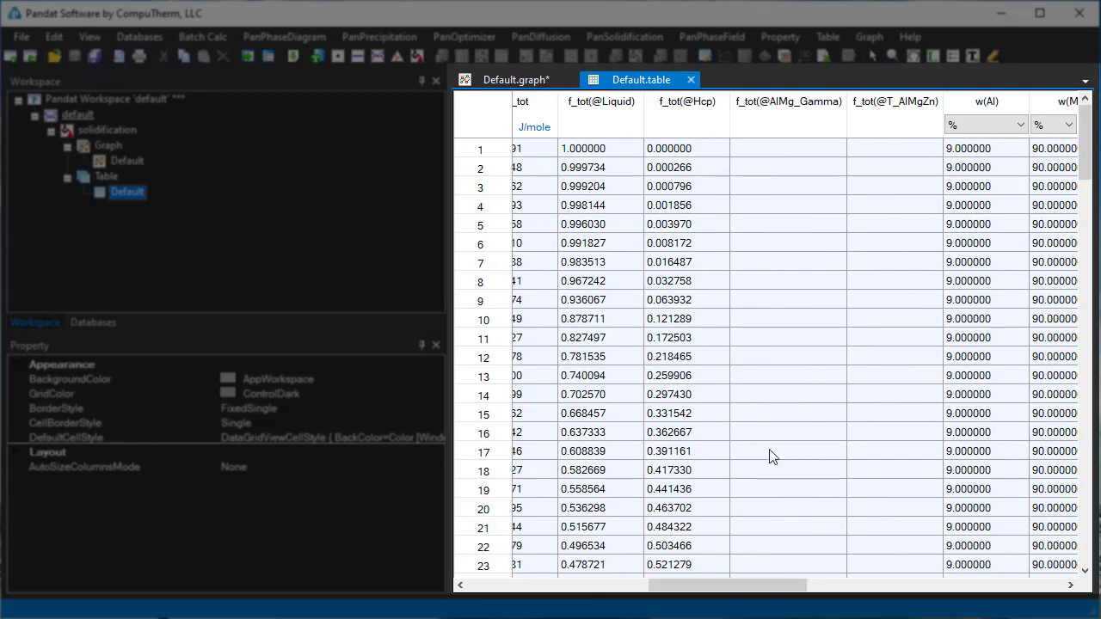
{"action": "left_click", "coordinate": [617, 110], "text": "ctrl"}
{"action": "left_click", "coordinate": [686, 105], "text": "ctrl"}
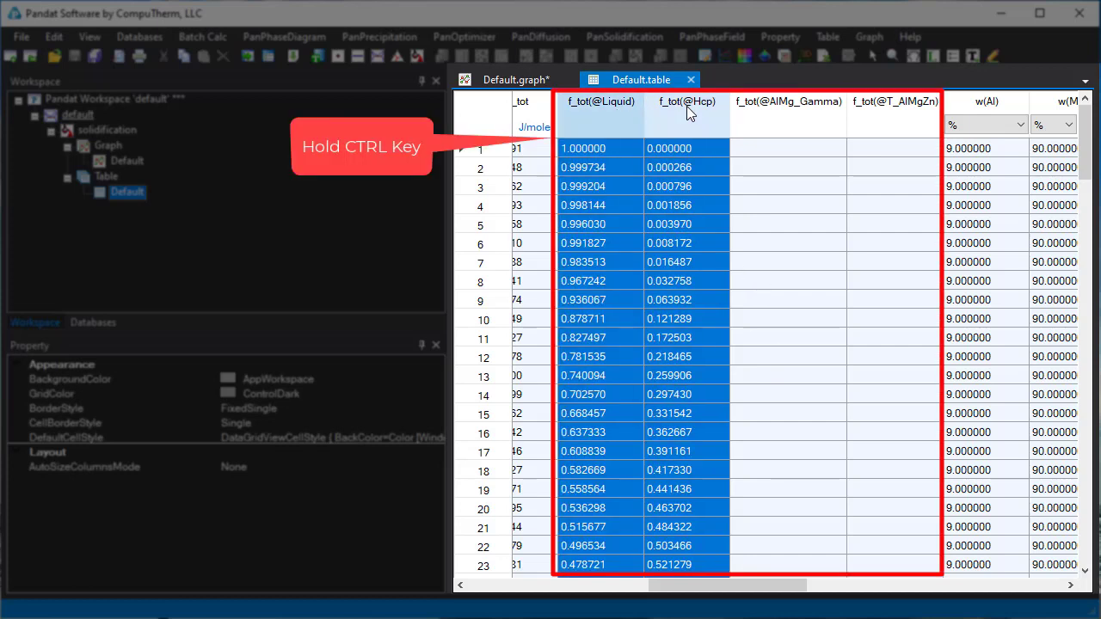
{"action": "left_click", "coordinate": [792, 106], "text": "ctrl"}
{"action": "left_click", "coordinate": [891, 111], "text": "ctrl"}
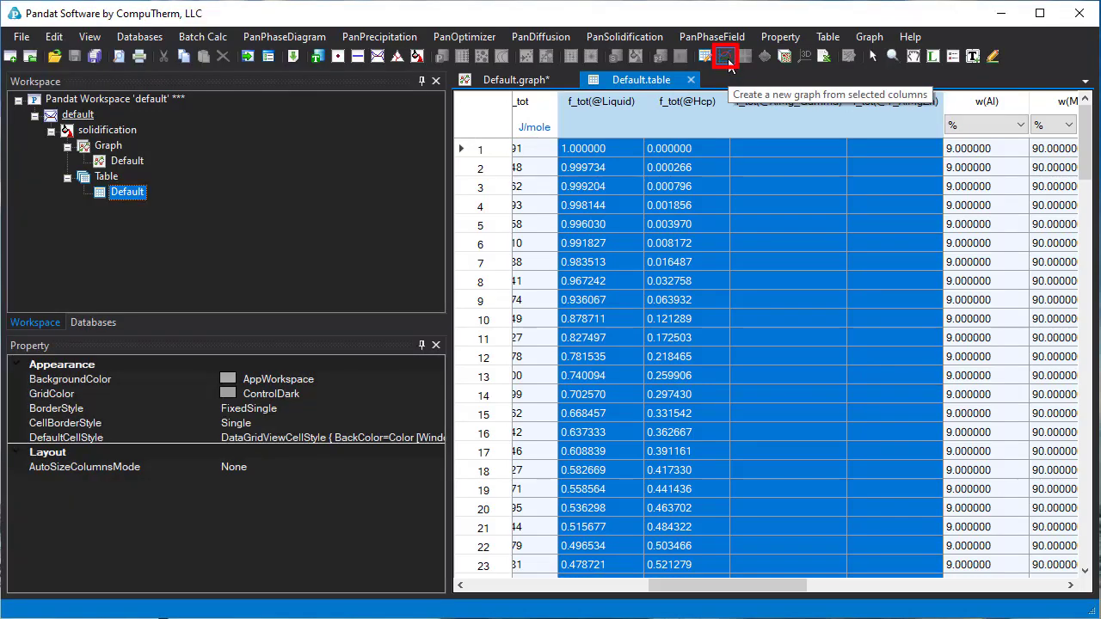
Plot the four f_tot columns against T[C] in graph_g, with a legend mid-graph
{"action": "left_click", "coordinate": [727, 62]}
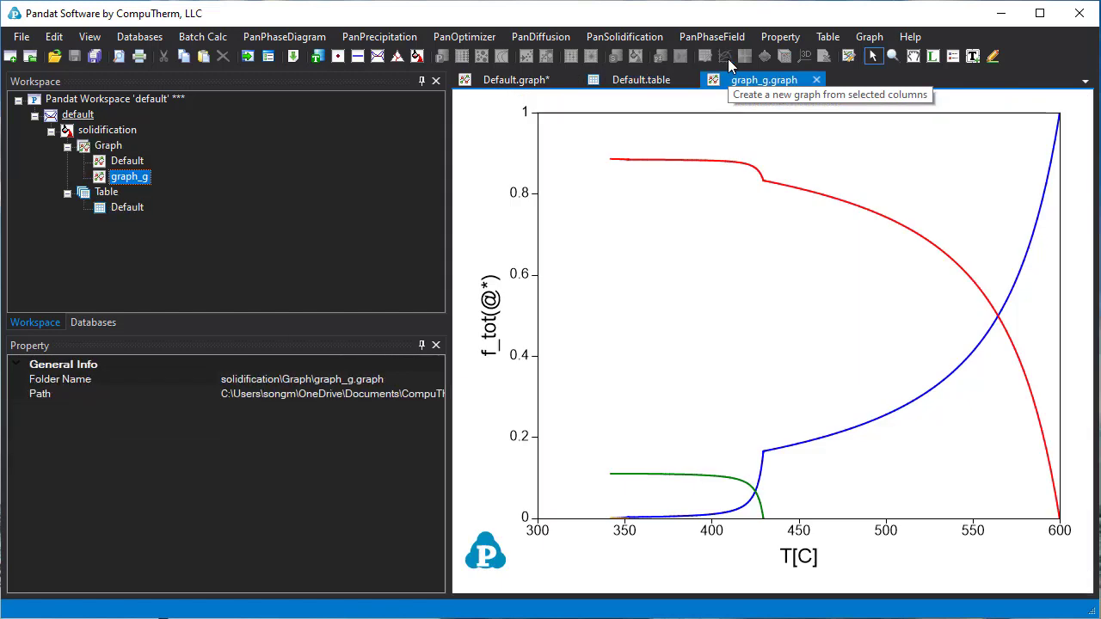
{"action": "left_click", "coordinate": [952, 57]}
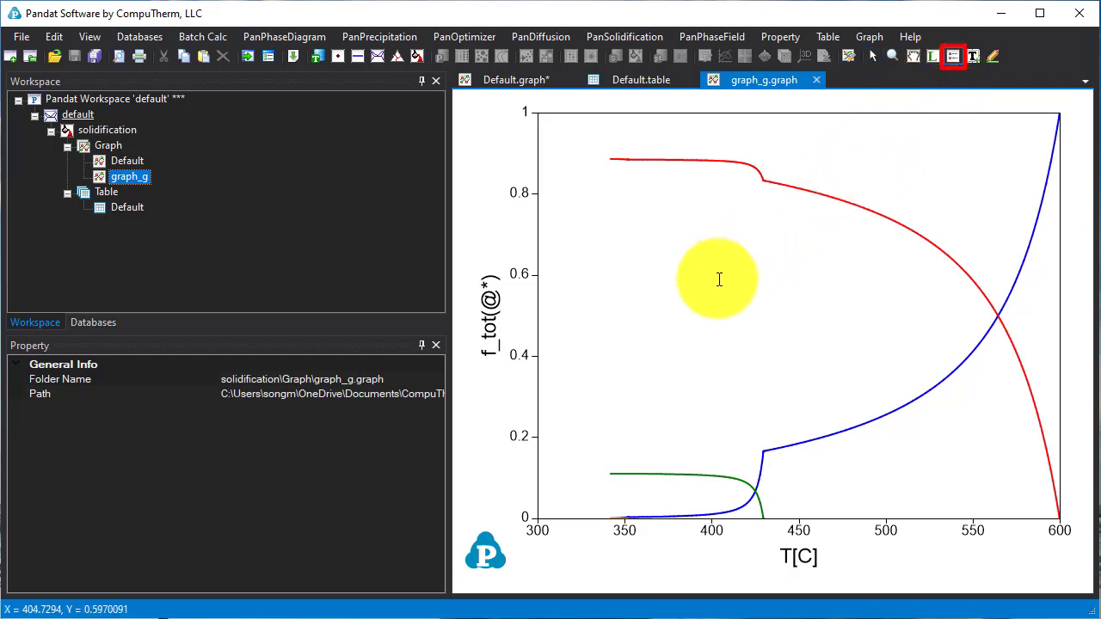
{"action": "left_click", "coordinate": [693, 311]}
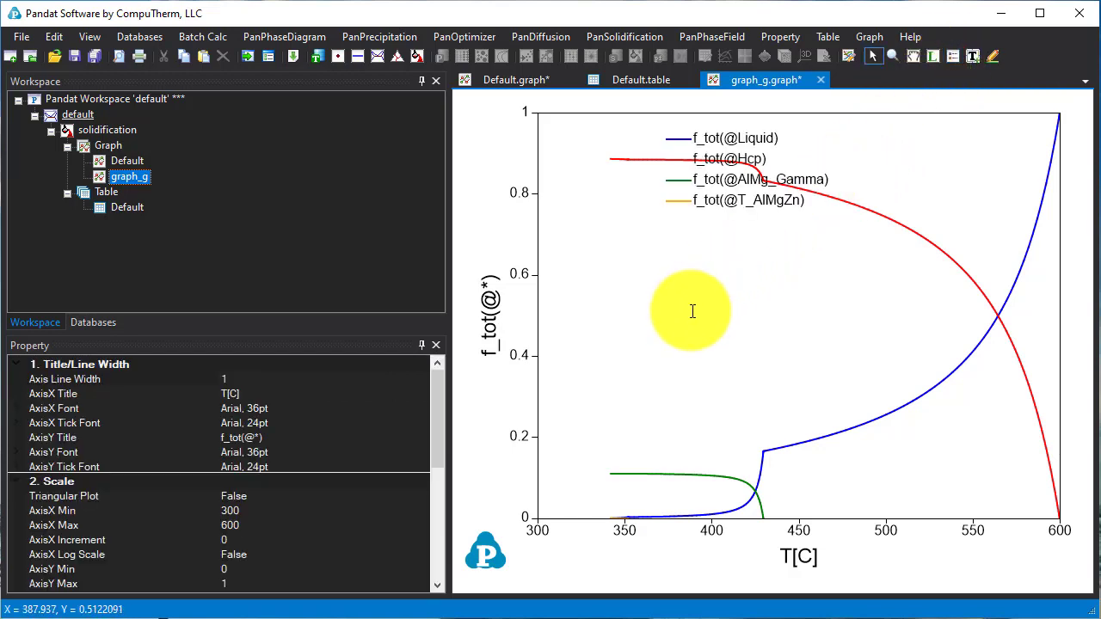
{"action": "left_click", "coordinate": [747, 199]}
{"action": "left_click_drag", "start_coordinate": [747, 200], "coordinate": [721, 356]}
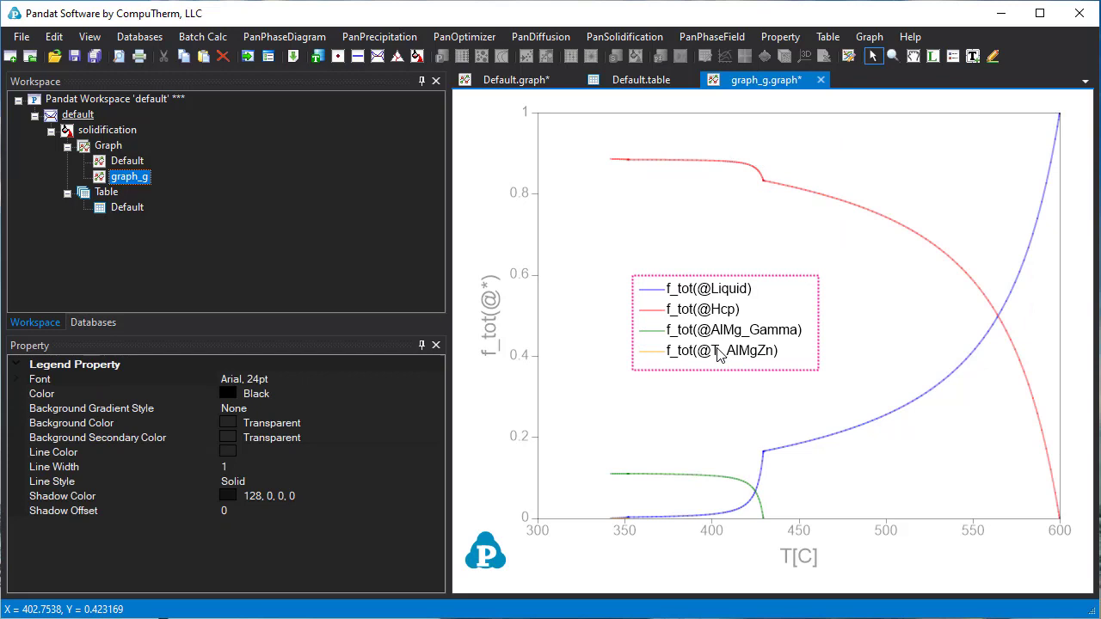
{"action": "left_click", "coordinate": [862, 348]}
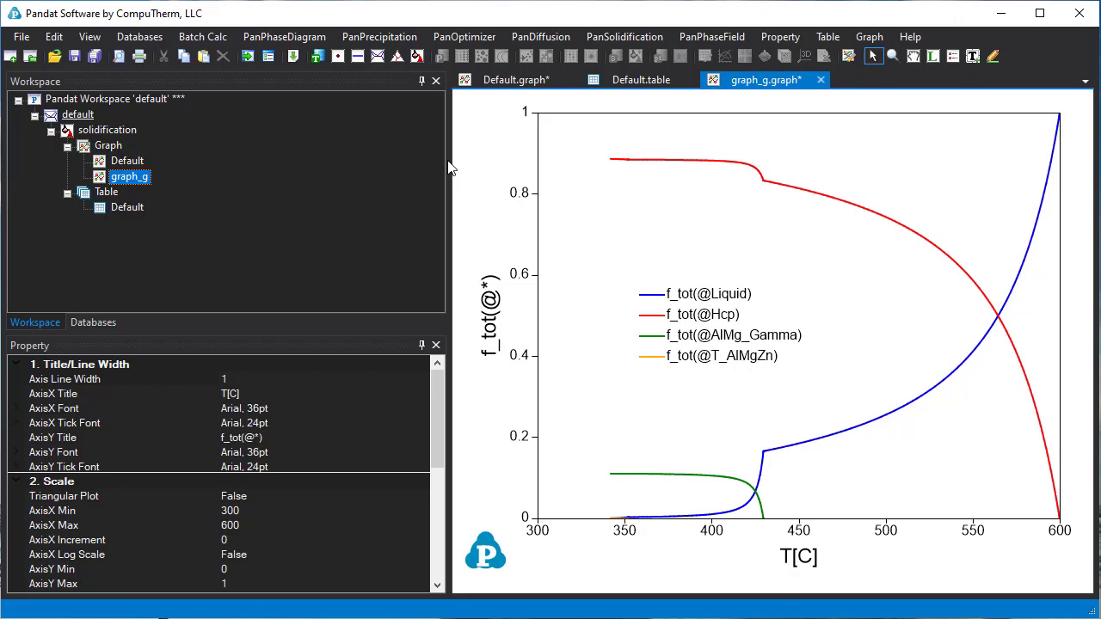
Run an Equilibrium (Lever) solidification for 9 Al, 90 Mg, 1 Zn wt%
{"action": "left_click", "coordinate": [417, 57]}
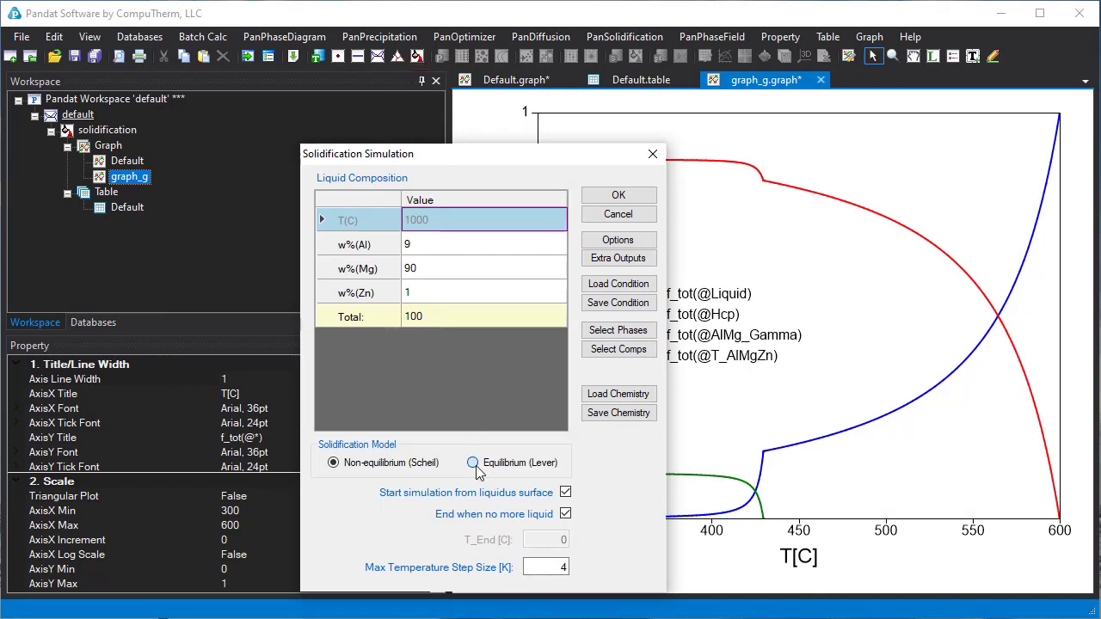
{"action": "left_click", "coordinate": [623, 197]}
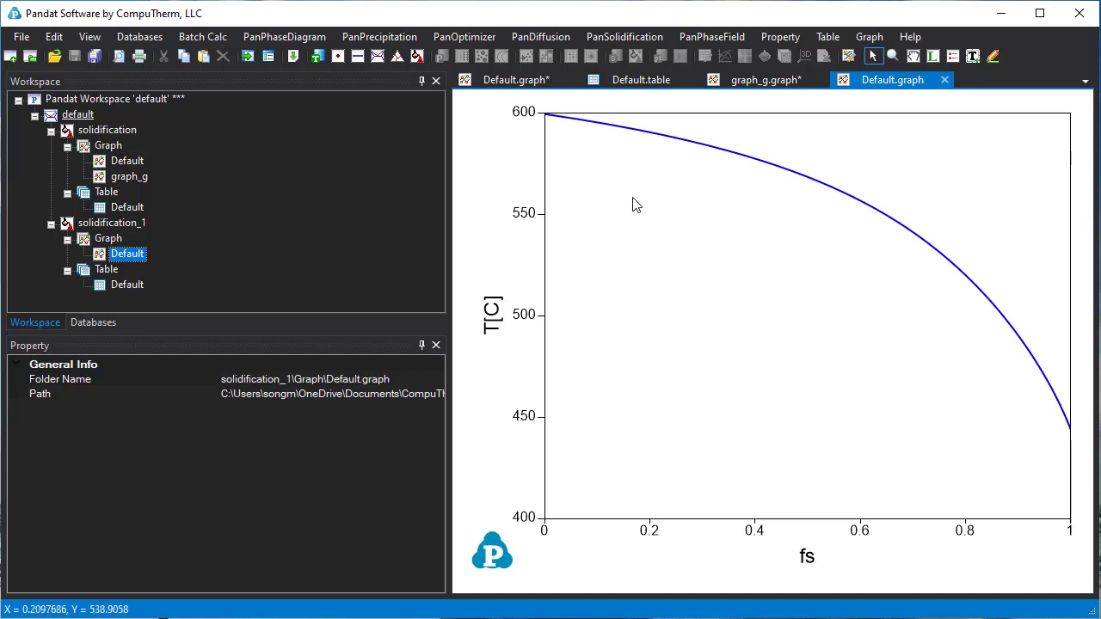
Overlay the first run's fs and T columns as a red Scheil curve on the Lever graph
{"action": "left_click", "coordinate": [621, 242]}
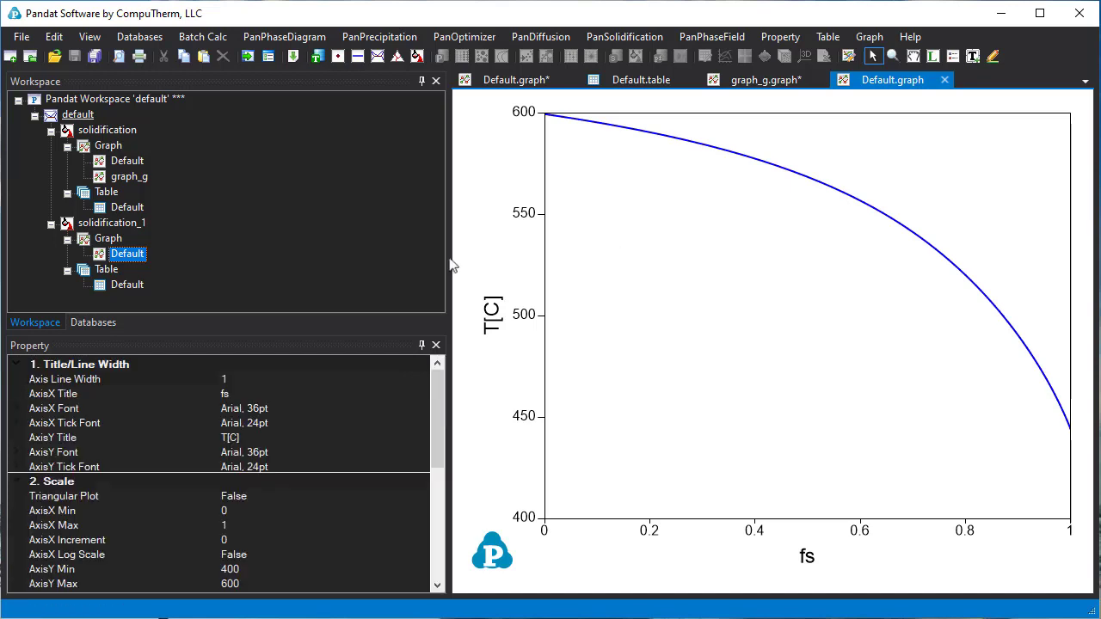
{"action": "left_click", "coordinate": [127, 207]}
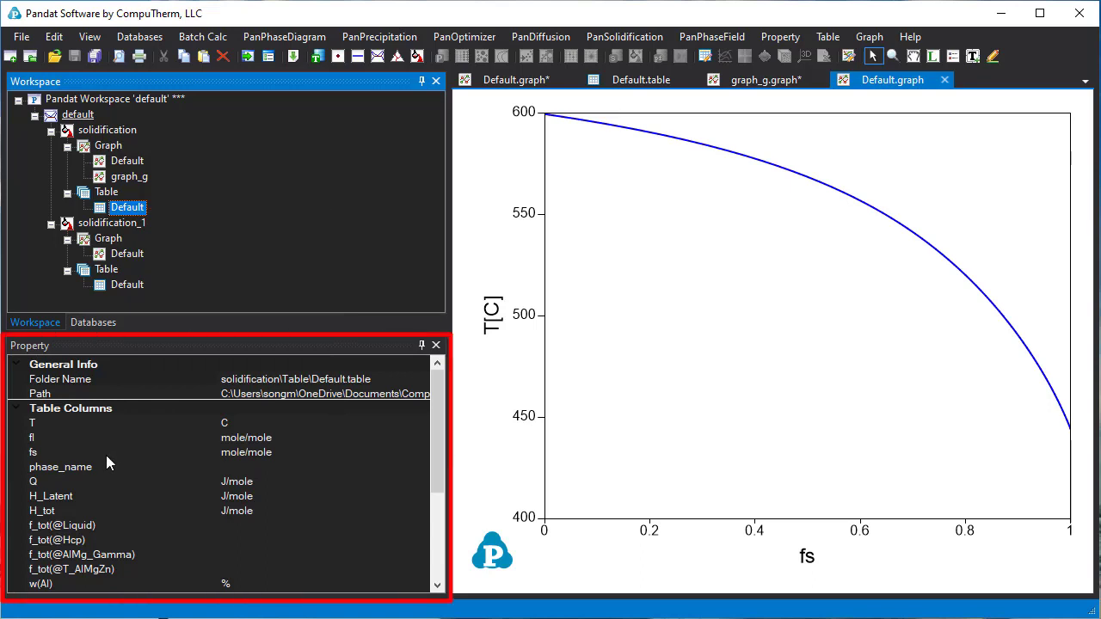
{"action": "left_click_drag", "start_coordinate": [106, 456], "coordinate": [602, 467]}
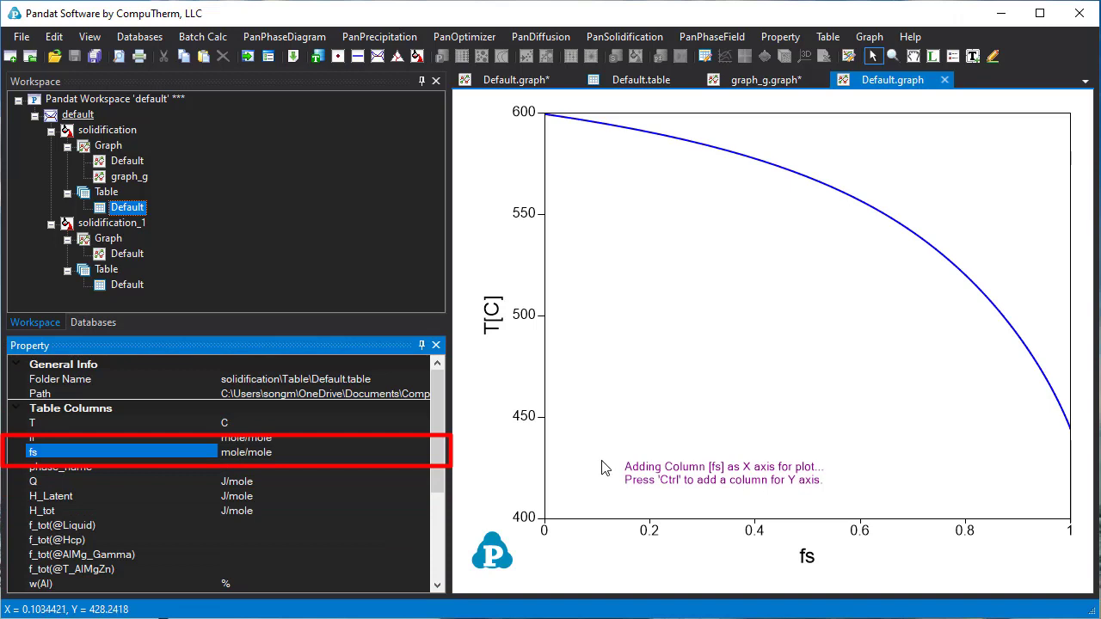
{"action": "left_click_drag", "start_coordinate": [193, 422], "coordinate": [613, 444]}
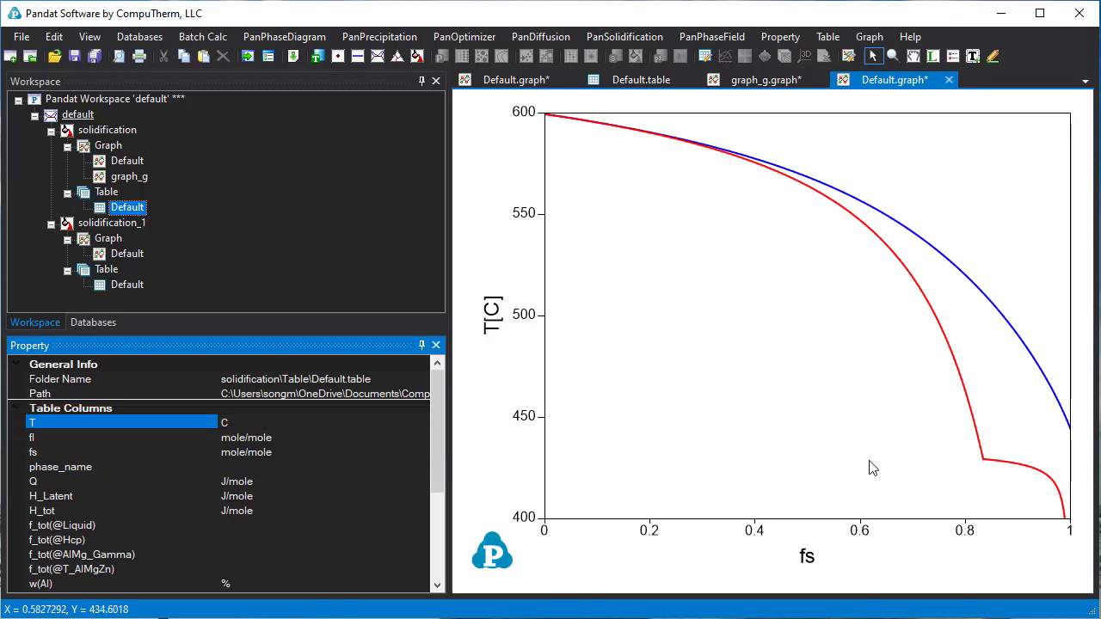
{"action": "left_click", "coordinate": [771, 377]}
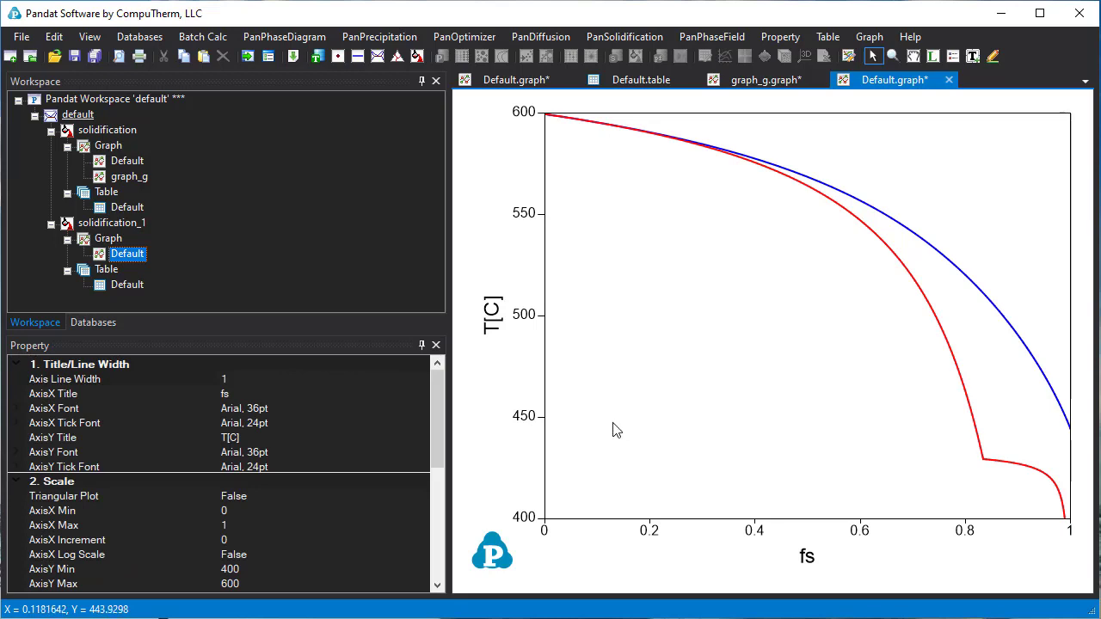
Set the graph's AxisY Min to 300 to show the Scheil curve down to ~340 °C
{"action": "left_click_drag", "start_coordinate": [434, 384], "coordinate": [433, 413]}
{"action": "left_click", "coordinate": [228, 495]}
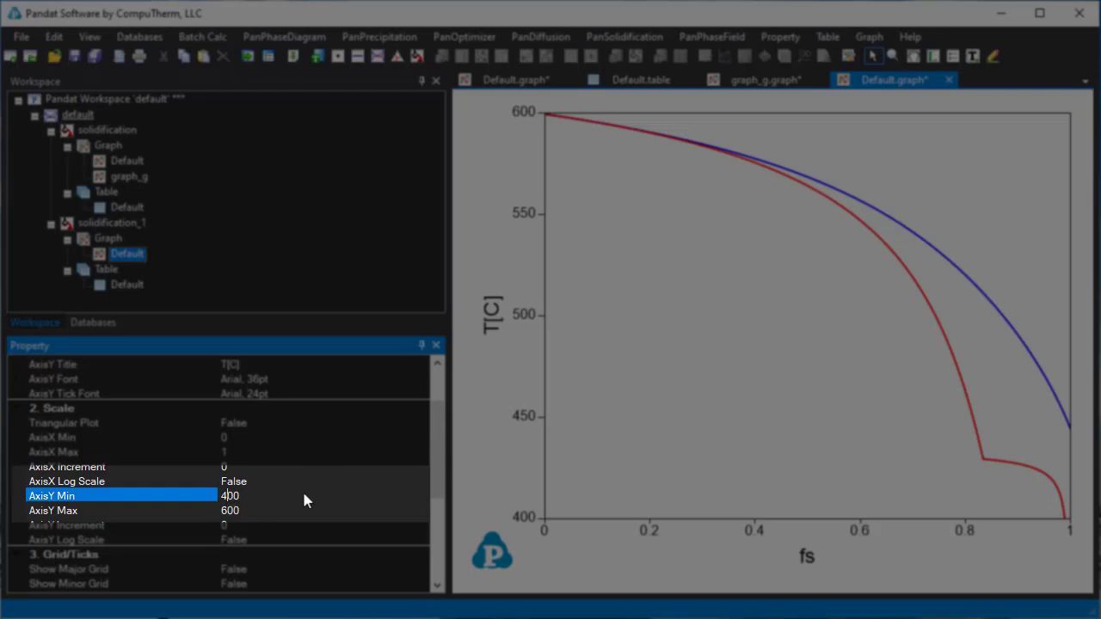
{"action": "key", "text": "BackSpace"}
{"action": "type", "text": "3"}
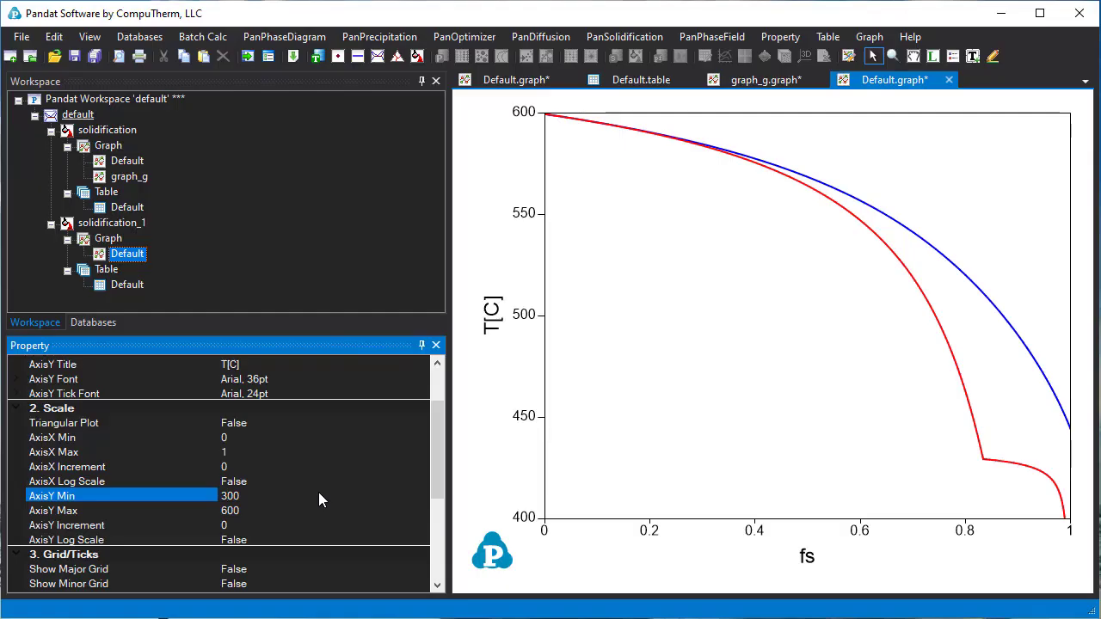
{"action": "key", "text": "Return"}
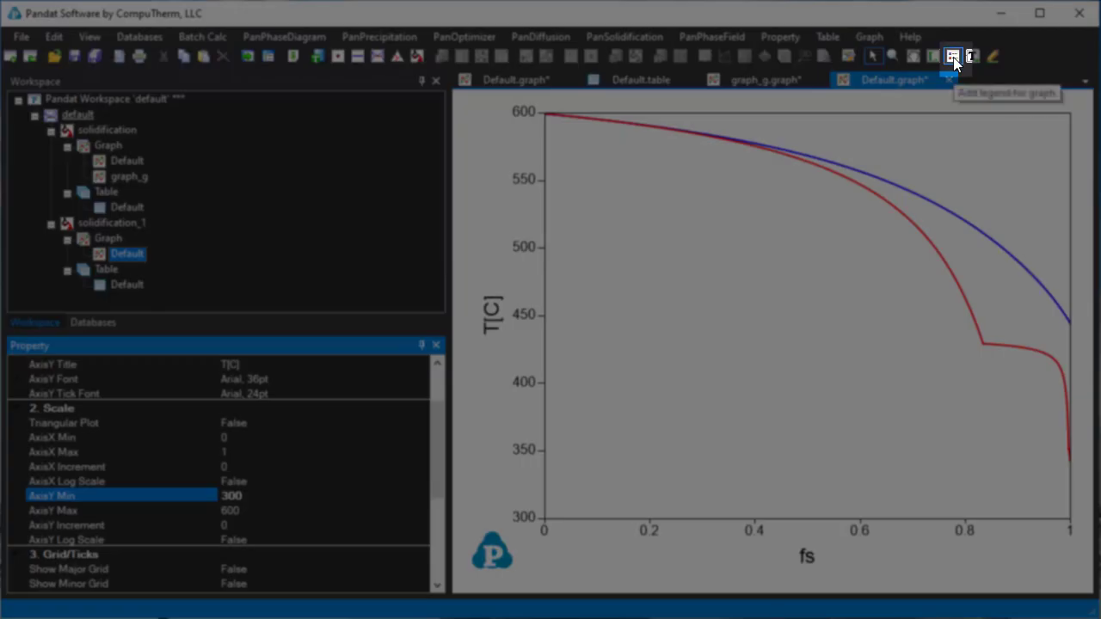
Place a legend on the graph reading 'Lever Rule' for the blue curve and 'Scheil model' for the red
{"action": "left_click", "coordinate": [953, 57]}
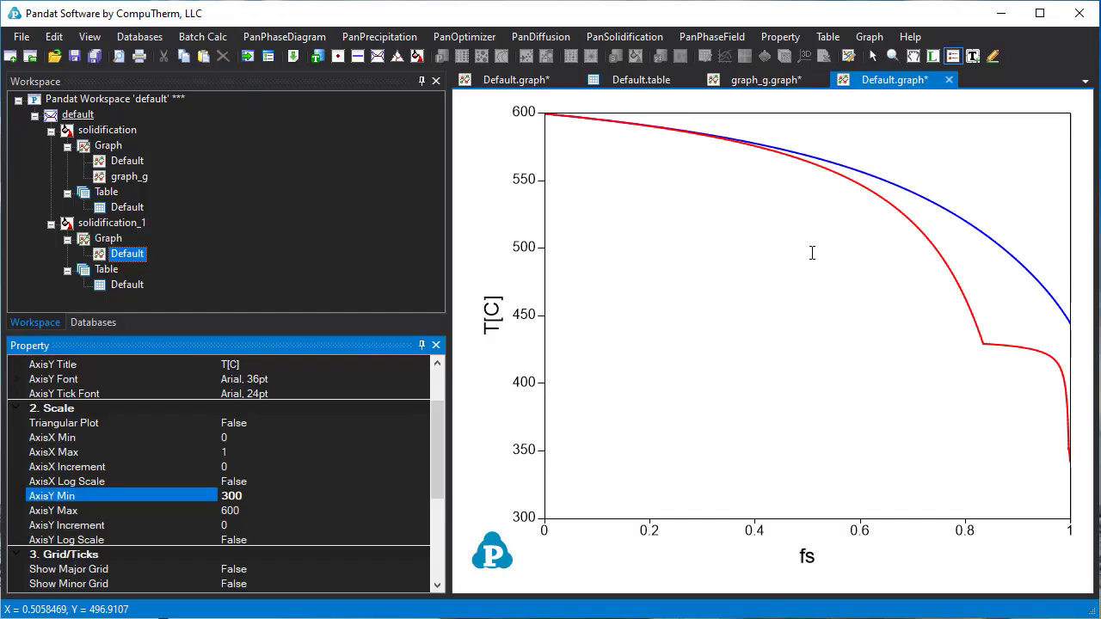
{"action": "left_click", "coordinate": [811, 253]}
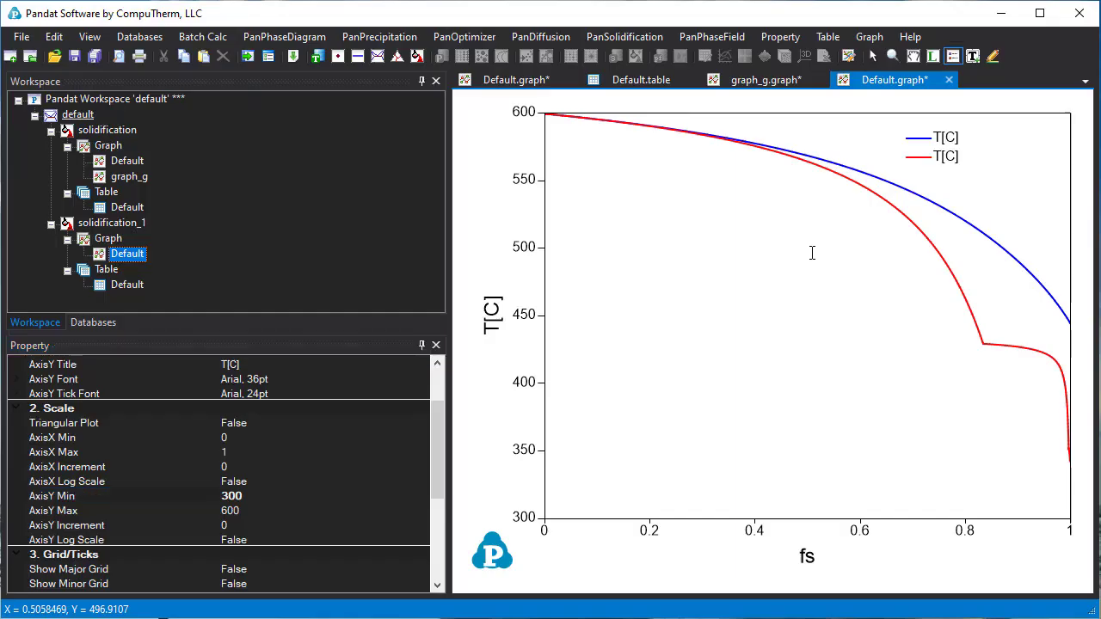
{"action": "double_click", "coordinate": [927, 160]}
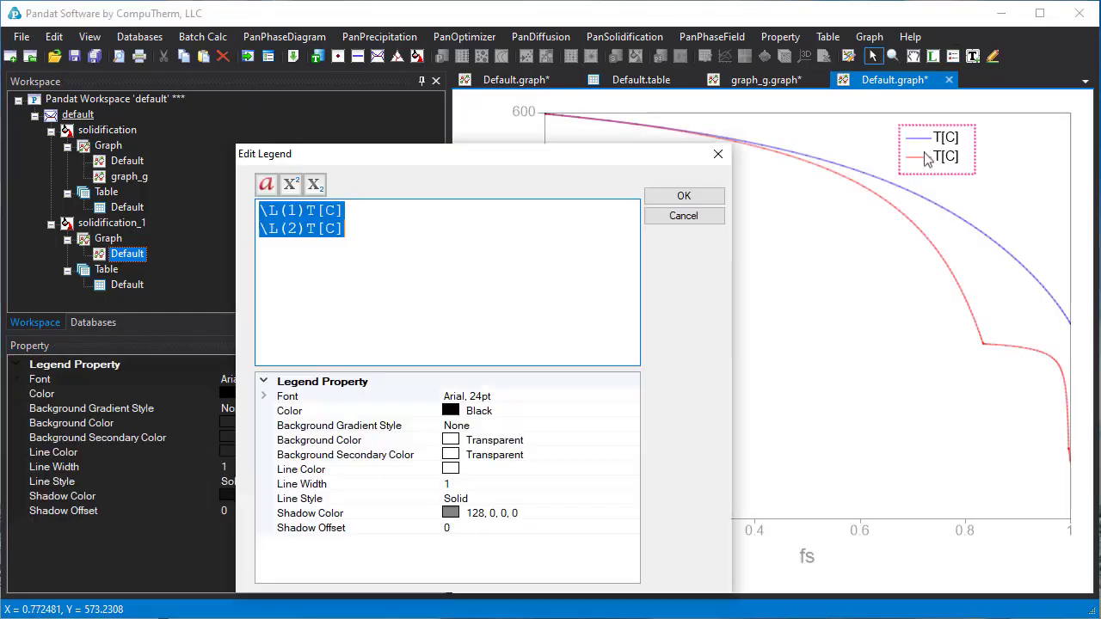
{"action": "left_click", "coordinate": [344, 210]}
{"action": "type", "text": "Lever Rule \\L(2)"}
{"action": "left_click_drag", "start_coordinate": [344, 211], "coordinate": [307, 228]}
{"action": "type", "text": "Scheil"}
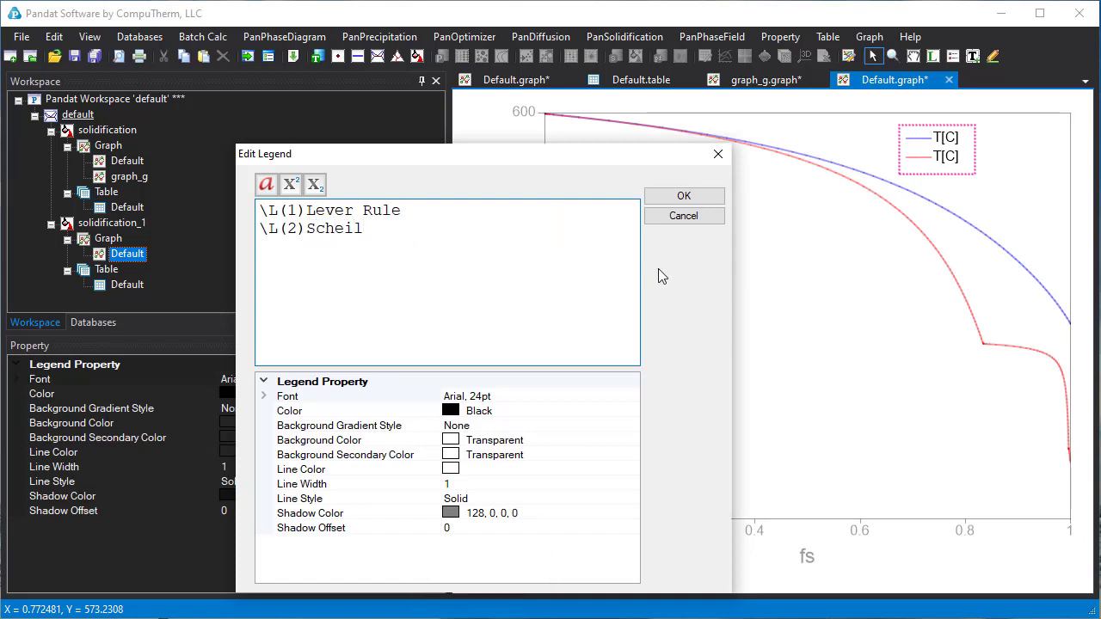
{"action": "type", "text": " model"}
{"action": "left_click", "coordinate": [709, 197]}
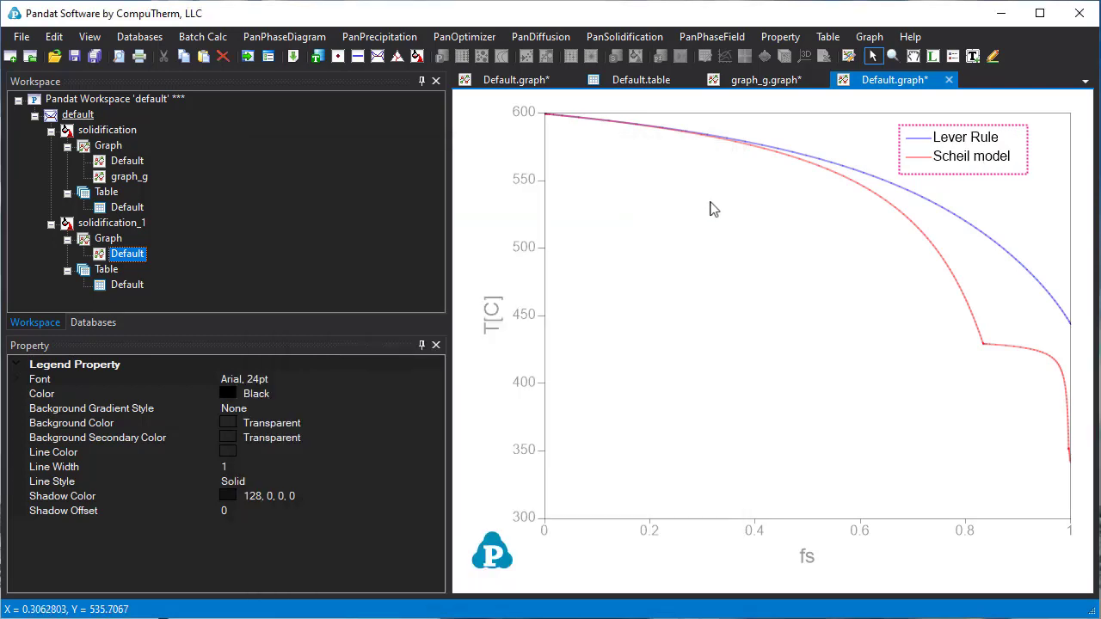
{"action": "left_click", "coordinate": [727, 211]}
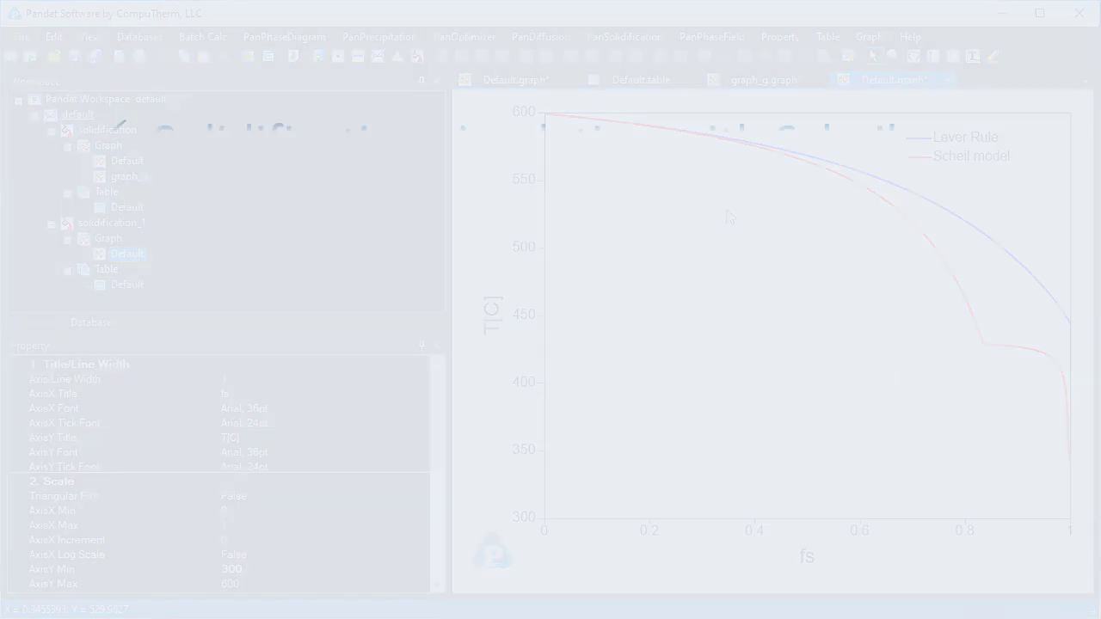